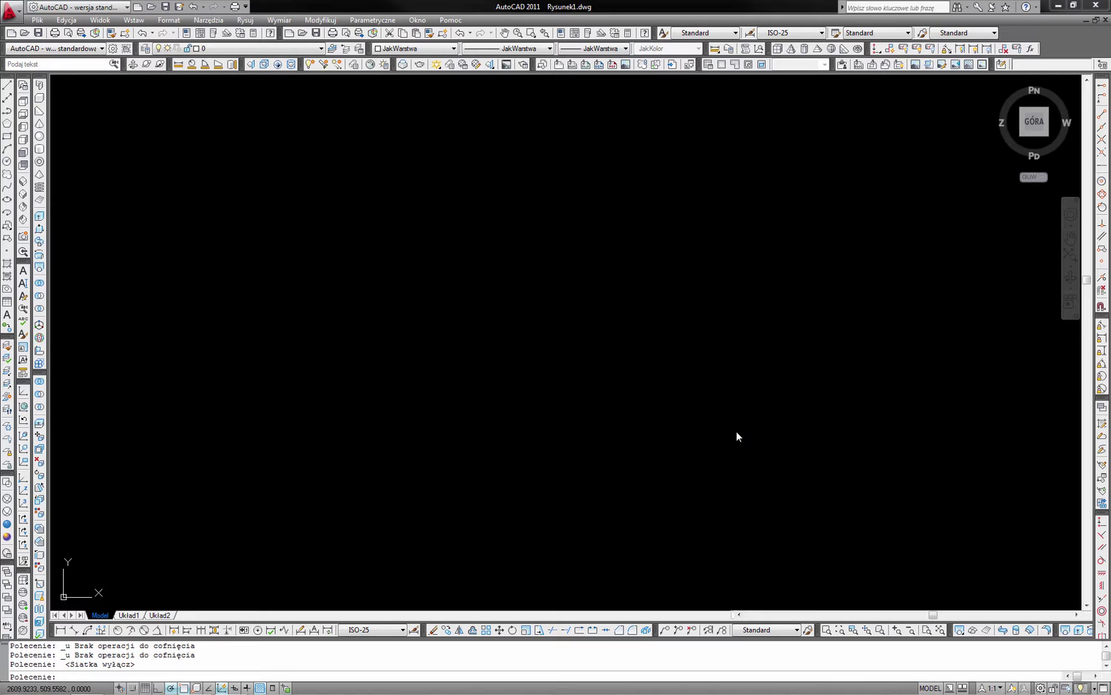
Draw a short diagonal polyline running down to the right.
click(8, 111)
click(493, 501)
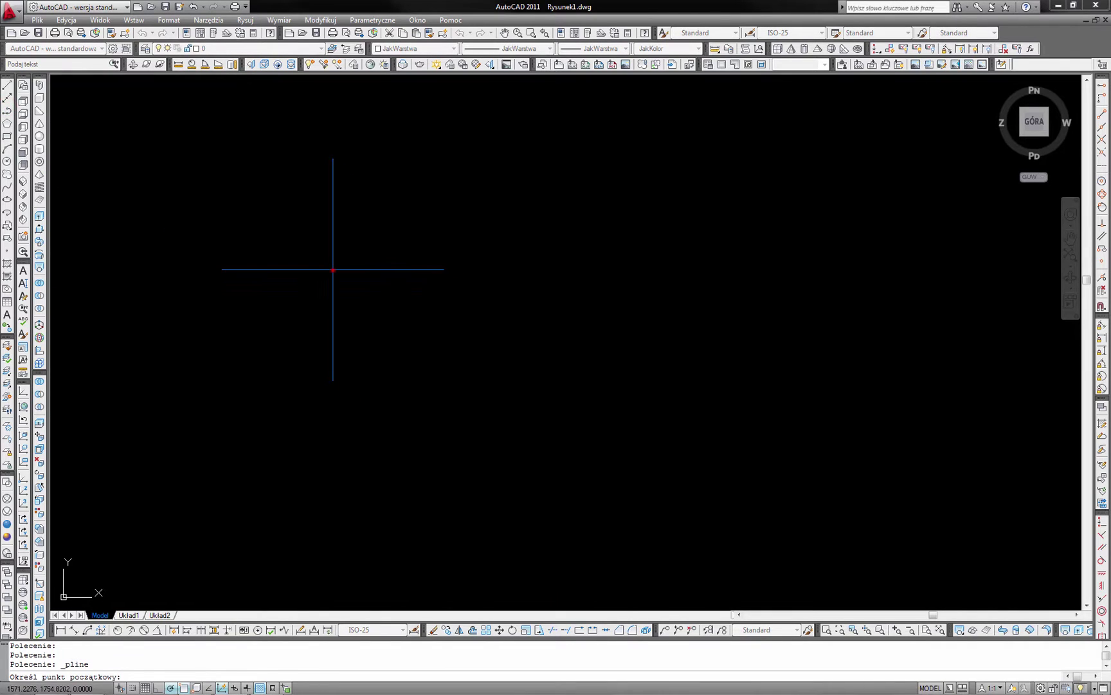
click(519, 513)
key(Return)
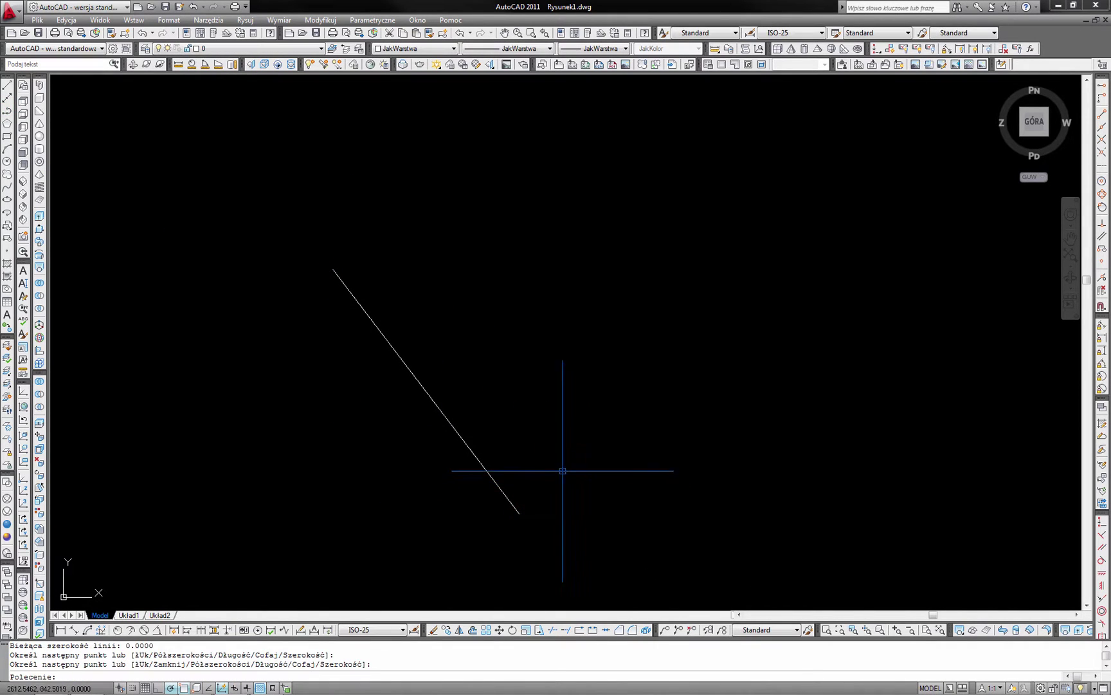
Copy the diagonal line once to its right.
click(557, 467)
right_click(458, 436)
click(514, 293)
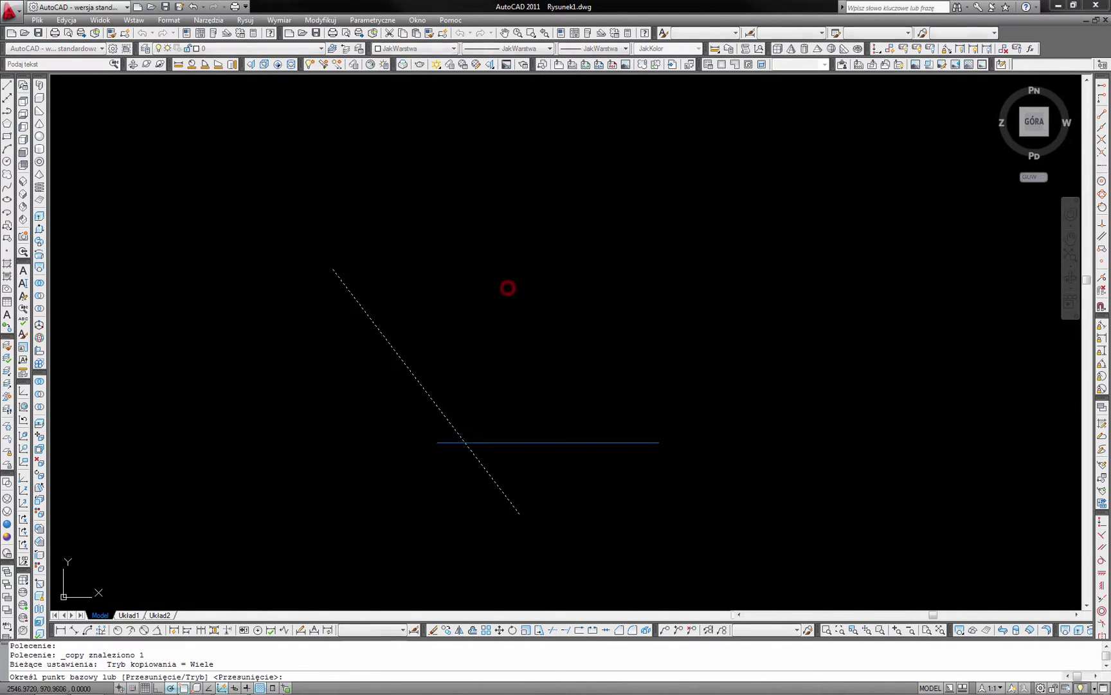
click(562, 471)
click(610, 471)
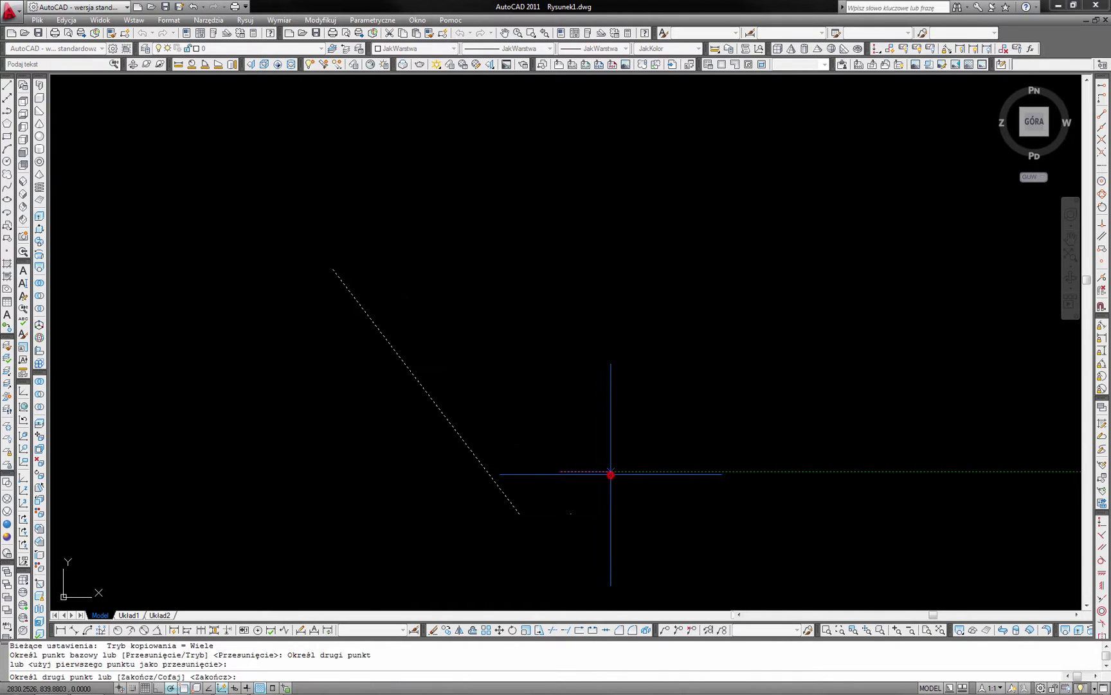
key(Return)
Make three more equally spaced copies to the right, giving five parallel lines, and recentre the view.
click(560, 484)
right_click(566, 218)
click(589, 330)
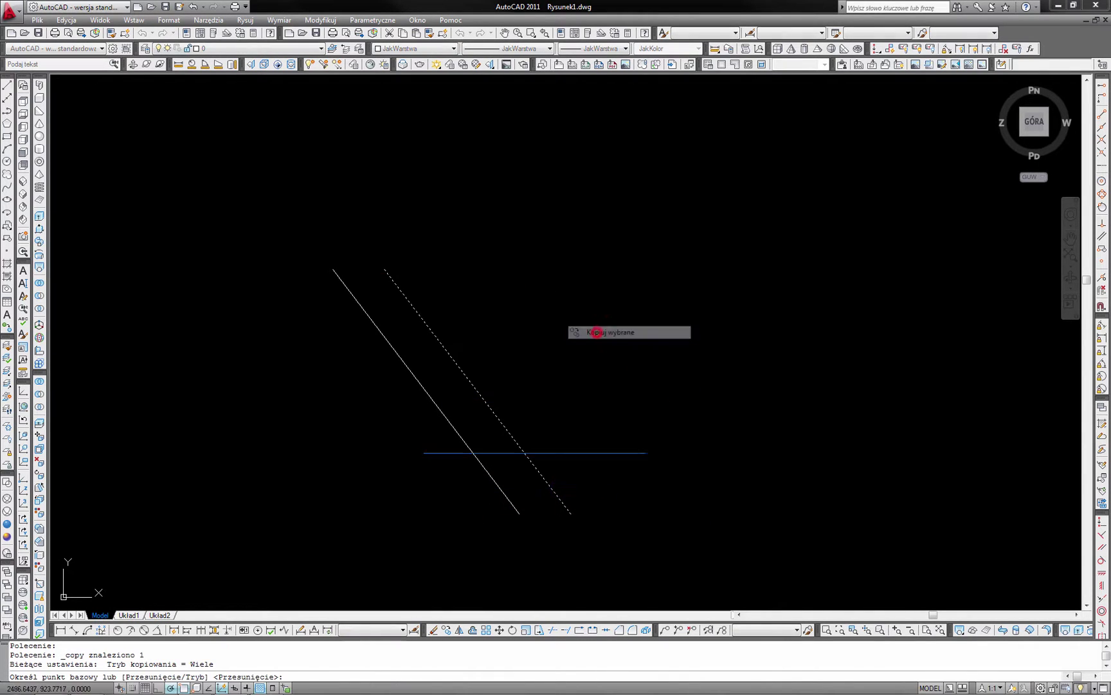
click(519, 513)
click(571, 513)
click(622, 512)
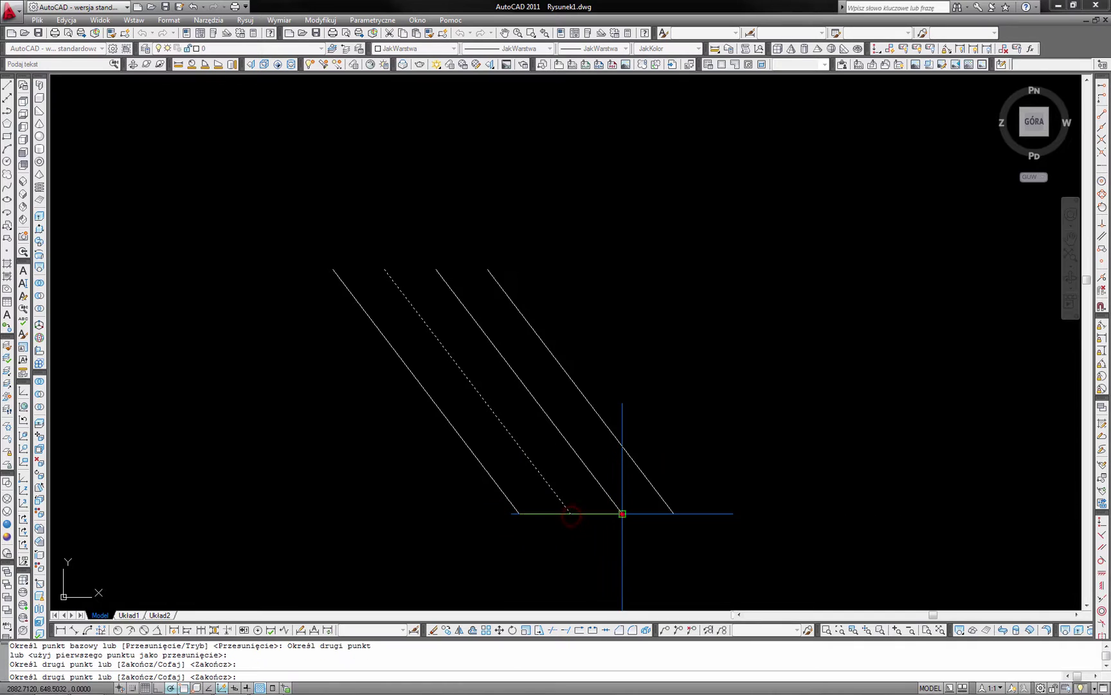
click(674, 512)
key(Return)
scroll(665, 563, up, 2)
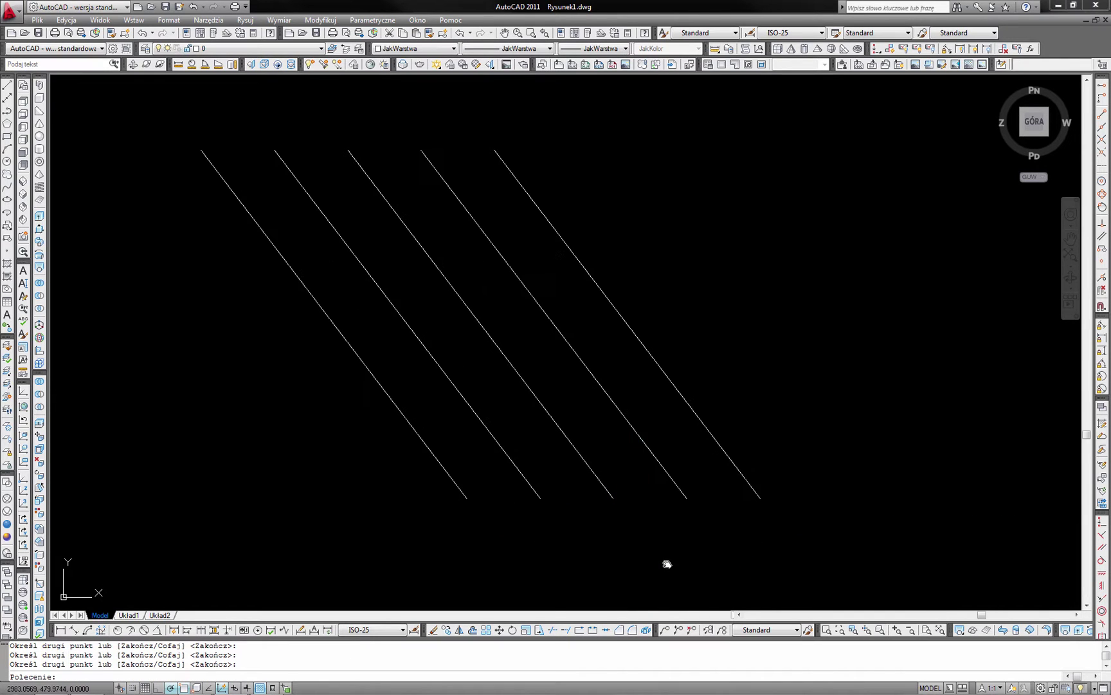
middle_drag(665, 562, 703, 582)
Create the new layers in Layer Properties Manager and make Warstwa1 red.
click(145, 49)
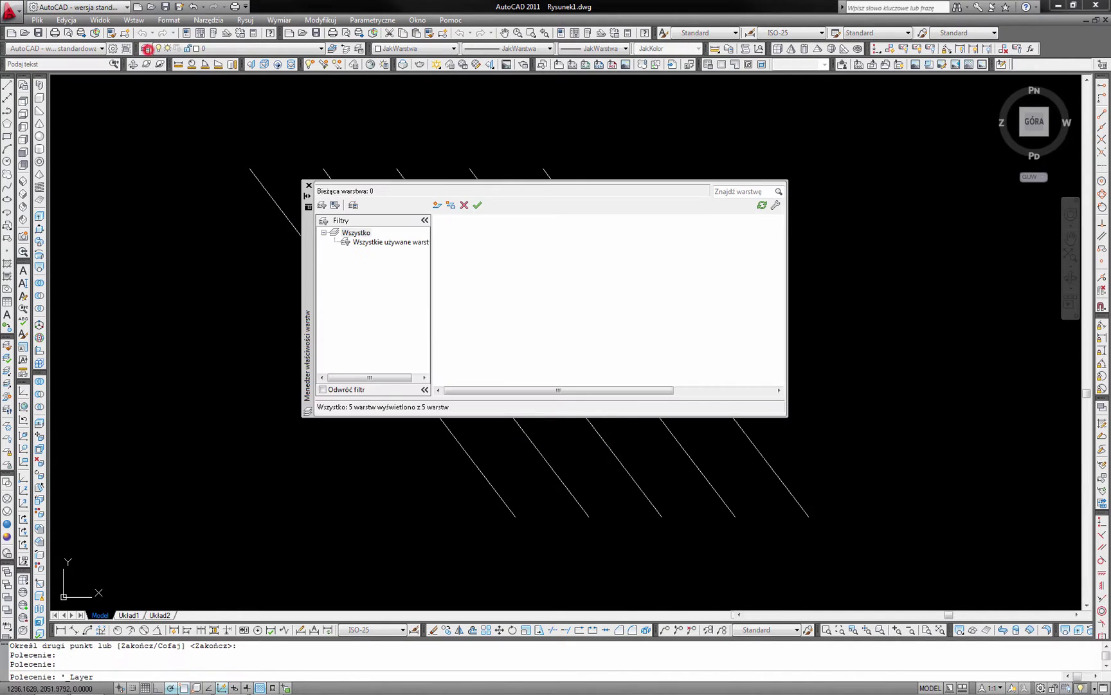
click(435, 206)
click(435, 205)
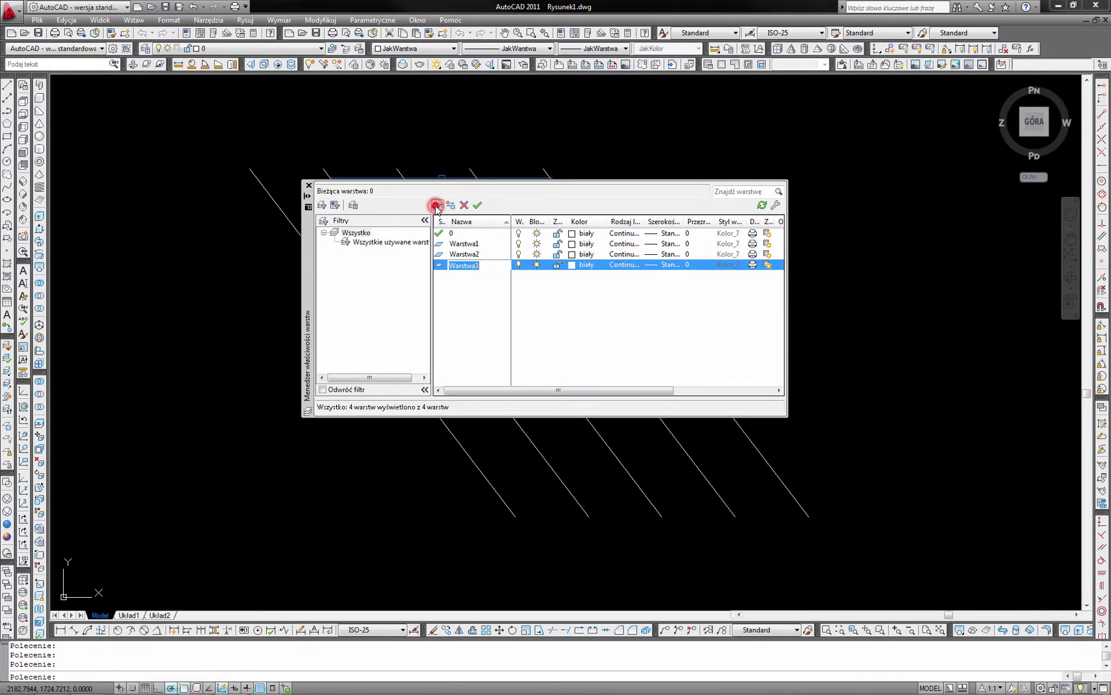
click(436, 206)
click(435, 205)
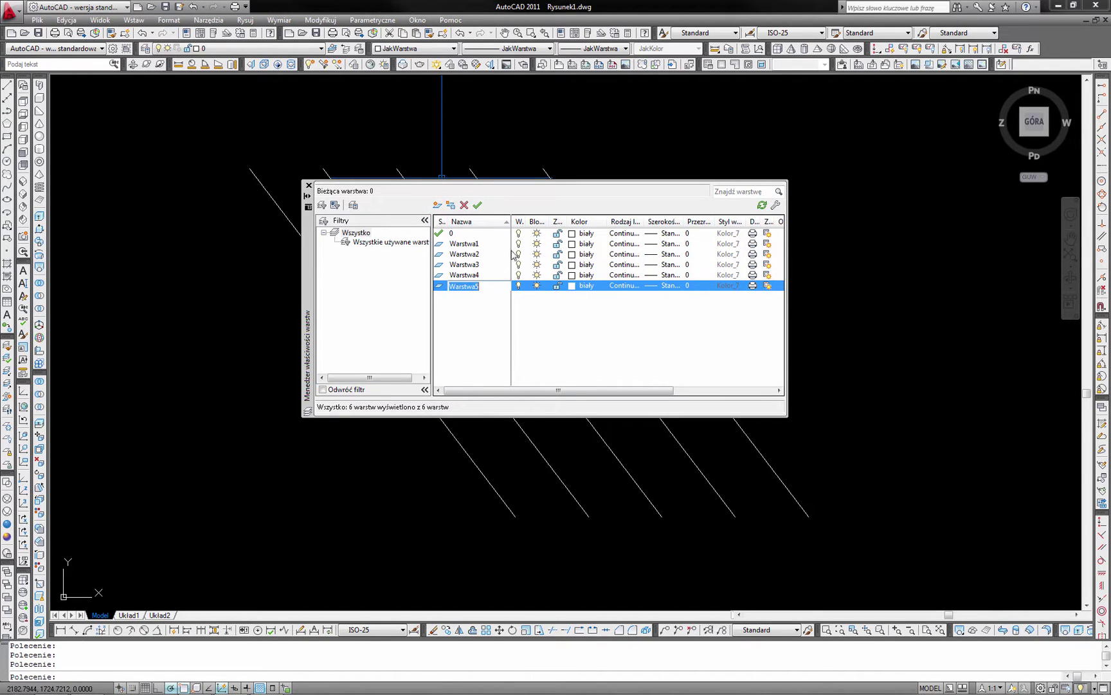
click(571, 244)
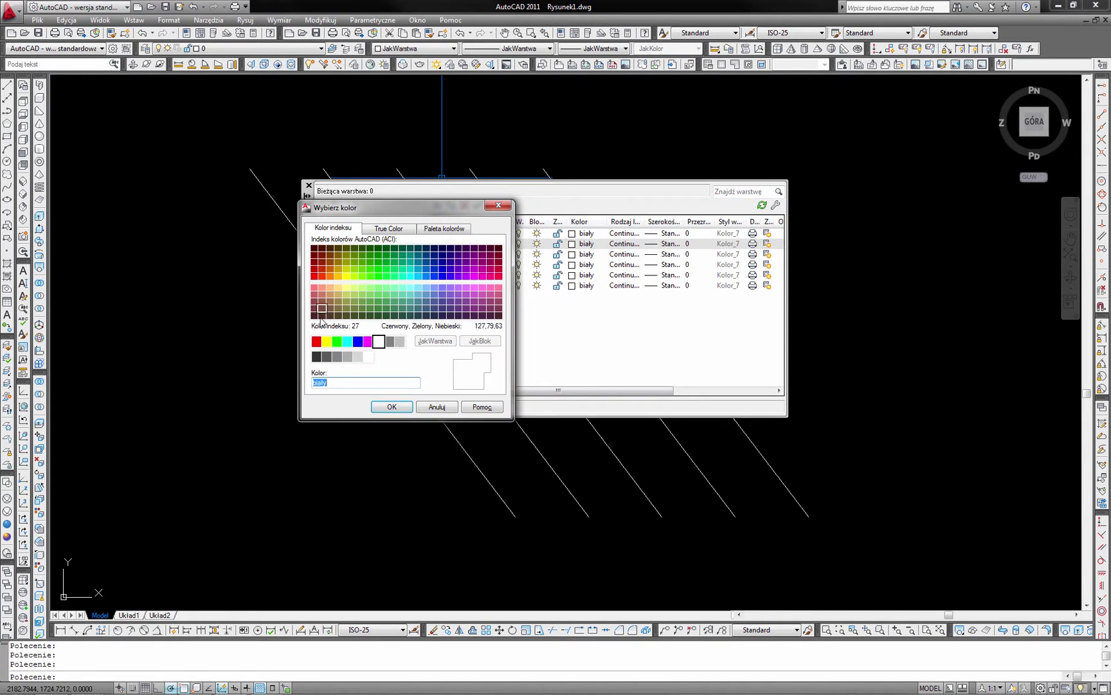
click(317, 342)
click(391, 406)
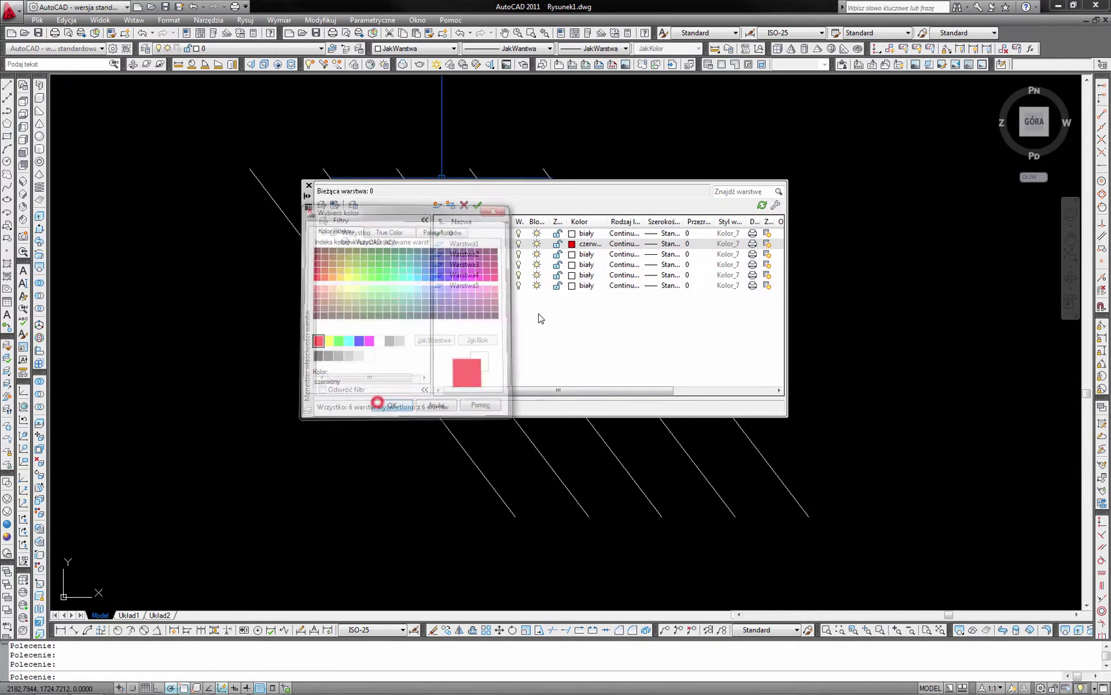
Colour Warstwa2 yellow and Warstwa3 green.
click(571, 254)
click(329, 336)
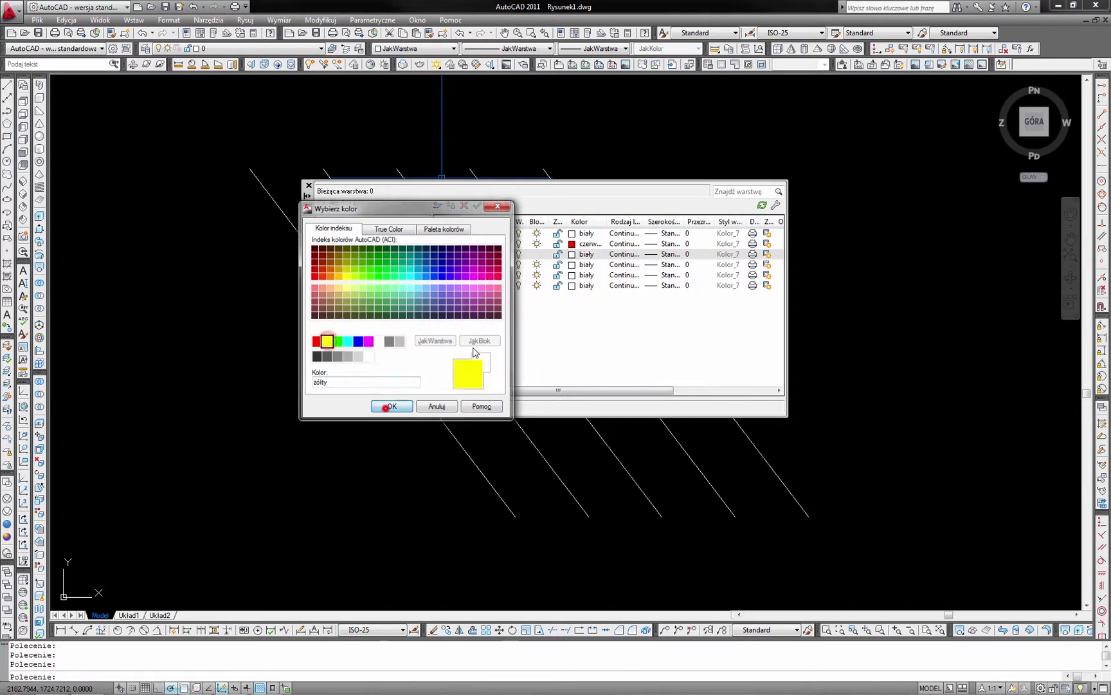
click(386, 406)
click(571, 265)
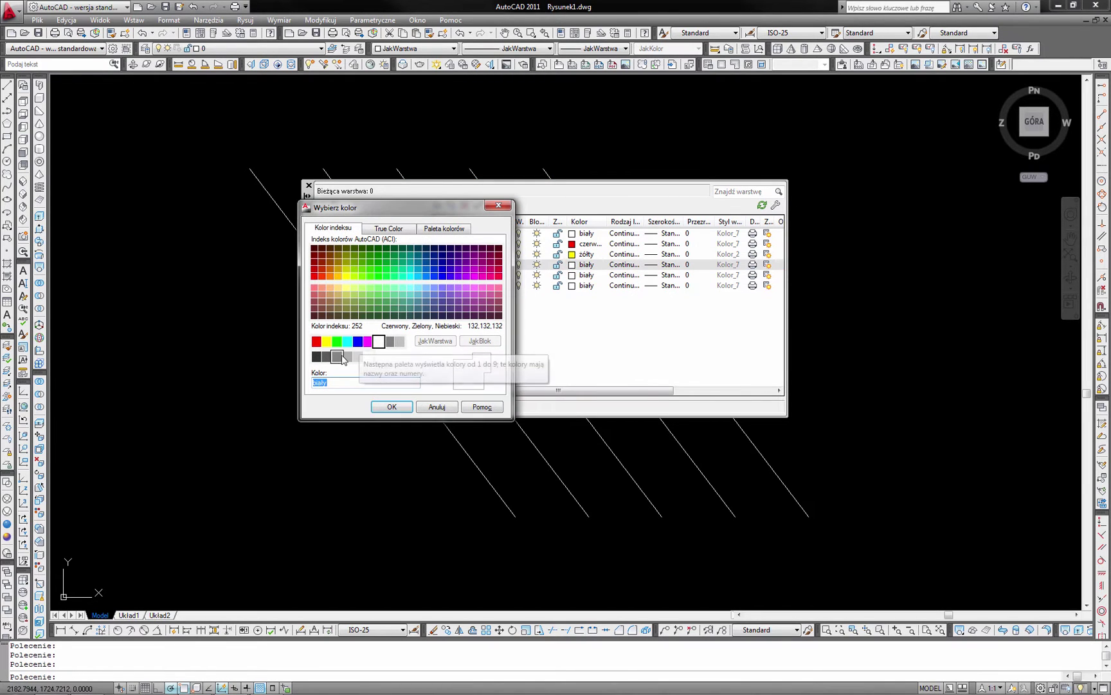
click(336, 341)
click(392, 407)
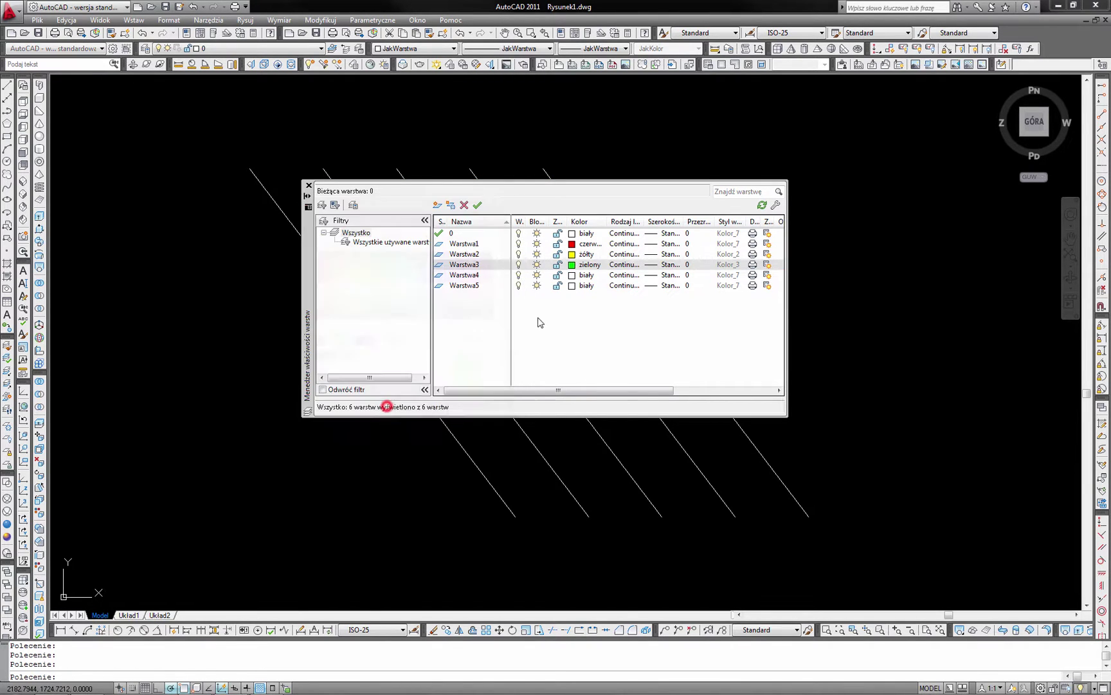
Colour Warstwa4 cyan and Warstwa5 blue.
click(571, 275)
click(347, 341)
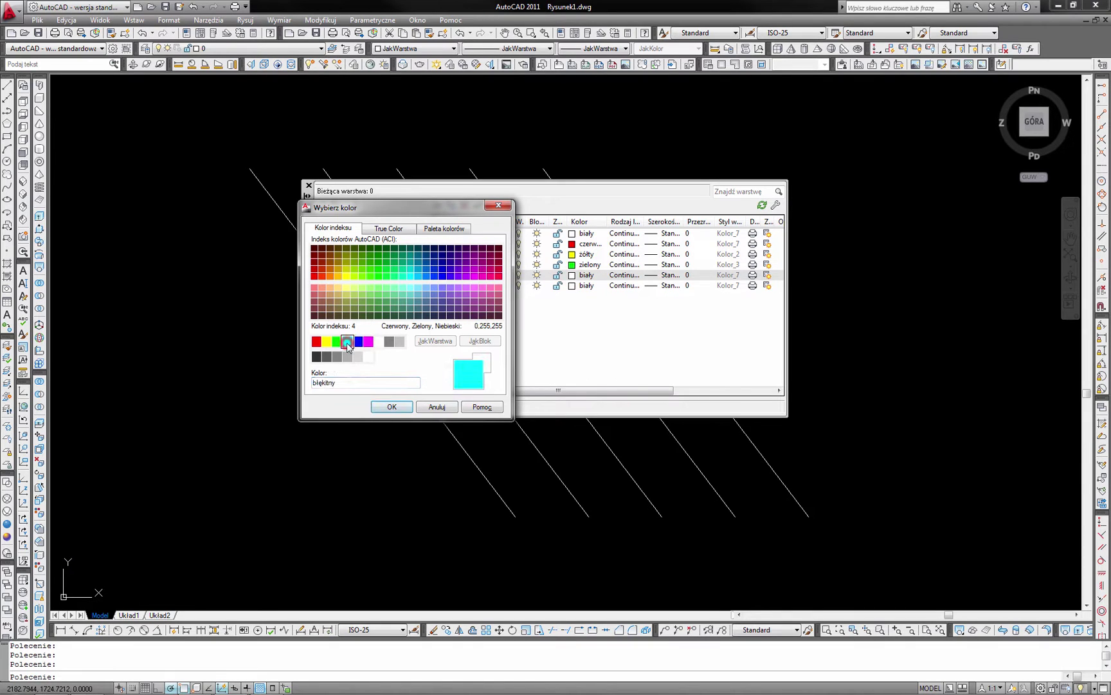
click(391, 406)
click(571, 285)
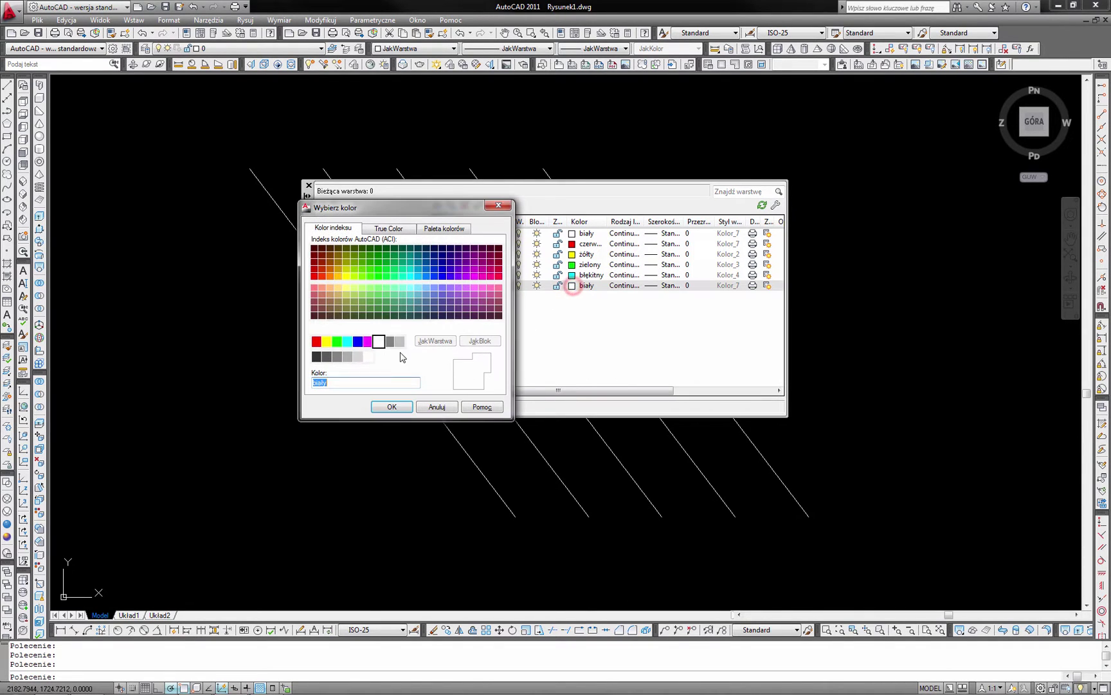
click(357, 341)
click(391, 406)
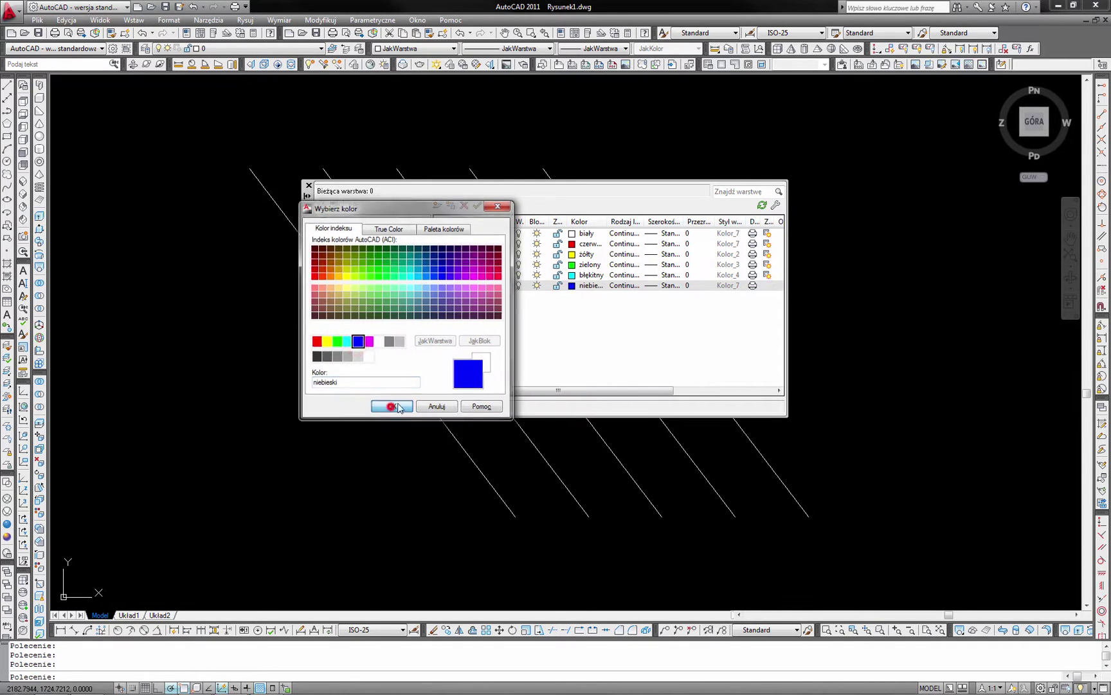
Set lineweights of 0.13 mm for Warstwa1, 0.35 mm for Warstwa2 and 0.53 mm for Warstwa3.
click(664, 244)
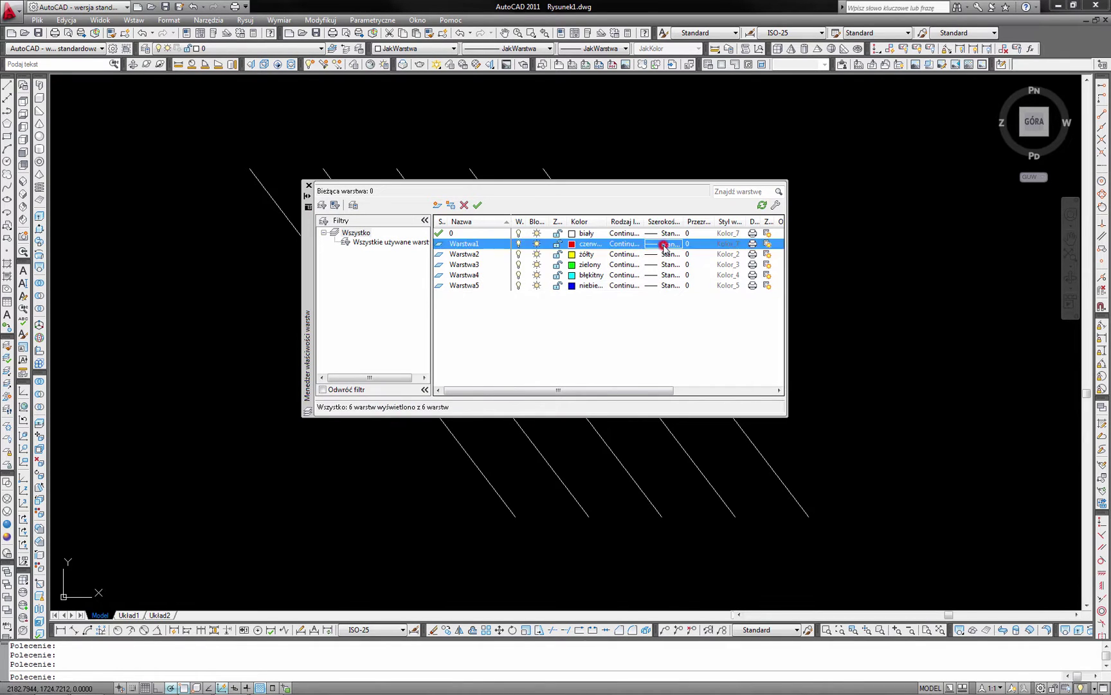
click(530, 320)
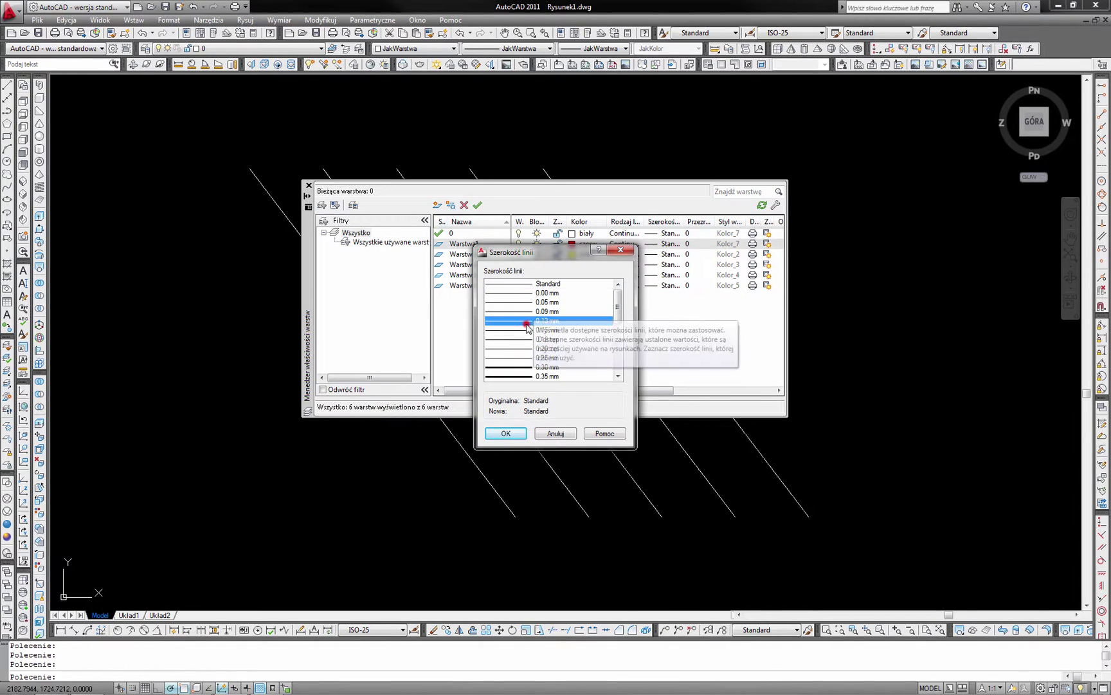
click(513, 430)
click(665, 254)
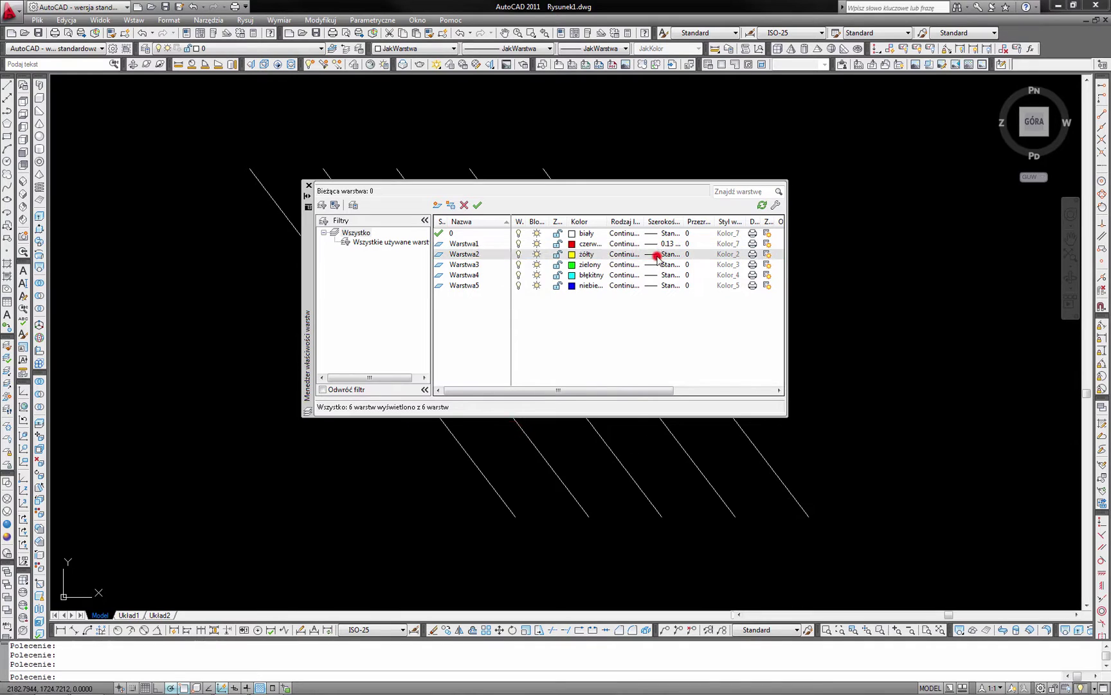
double_click(530, 376)
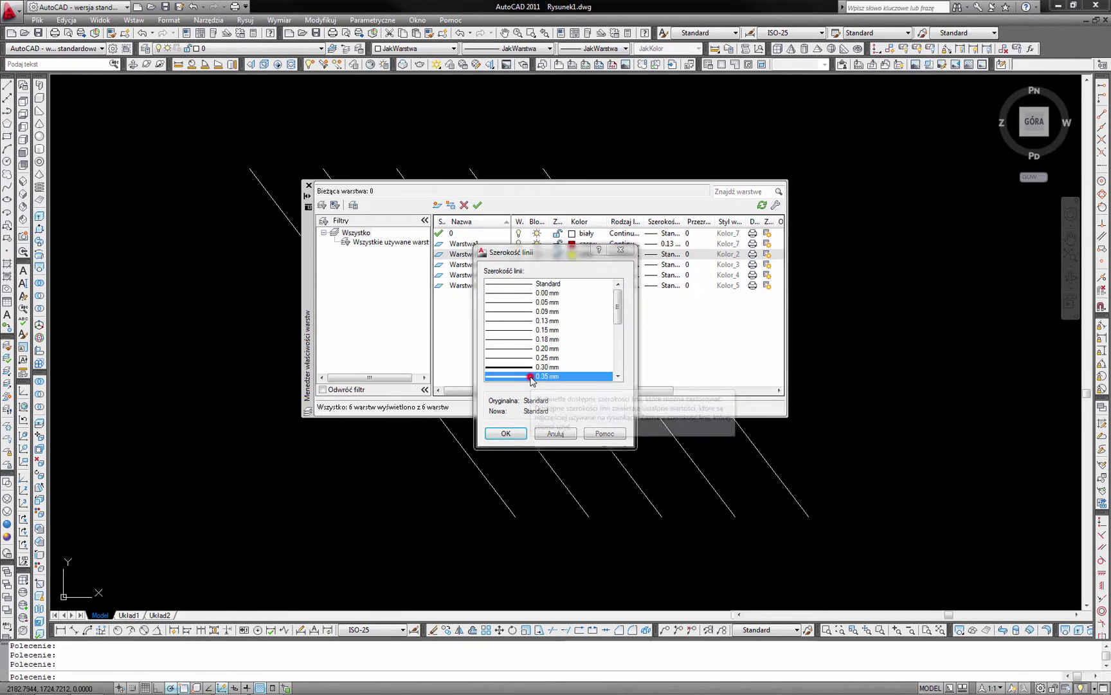
click(663, 265)
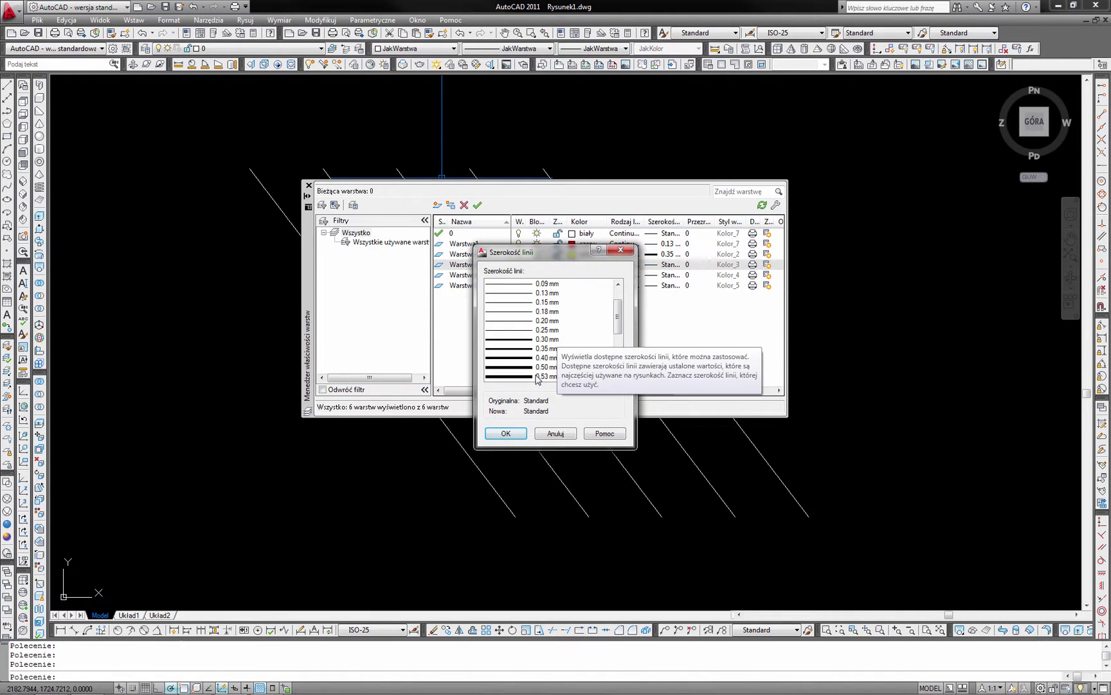
double_click(538, 376)
Set Warstwa4's lineweight to 0.70 mm and Warstwa5's to 1.00 mm.
click(656, 276)
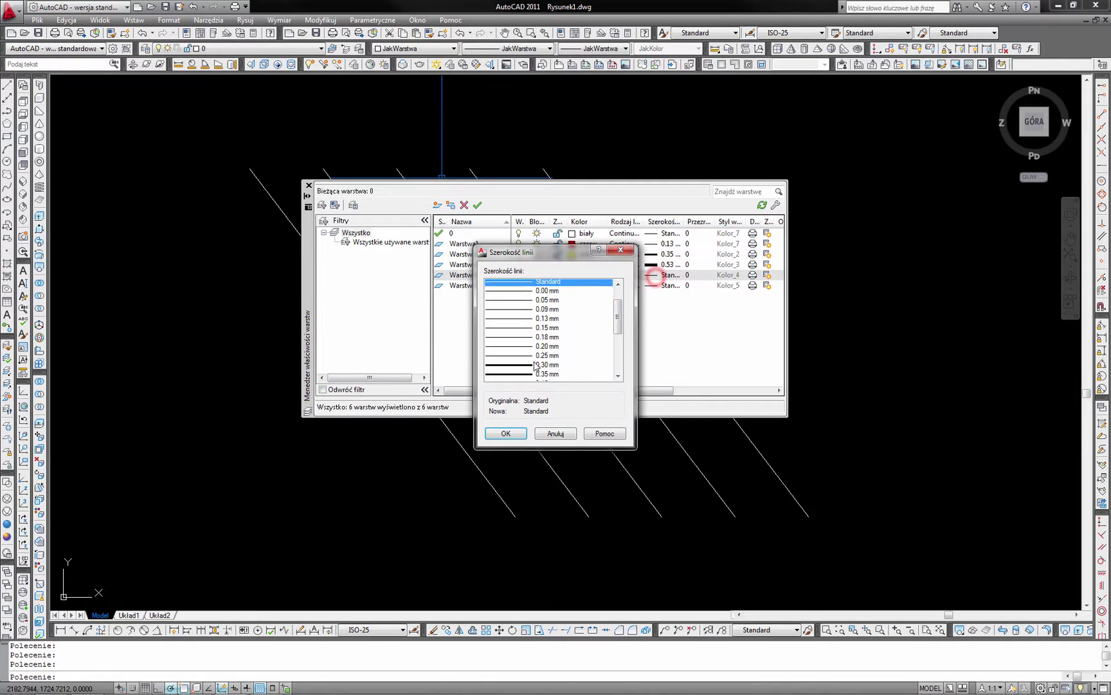
scroll(547, 322, down, 3)
click(545, 339)
double_click(545, 338)
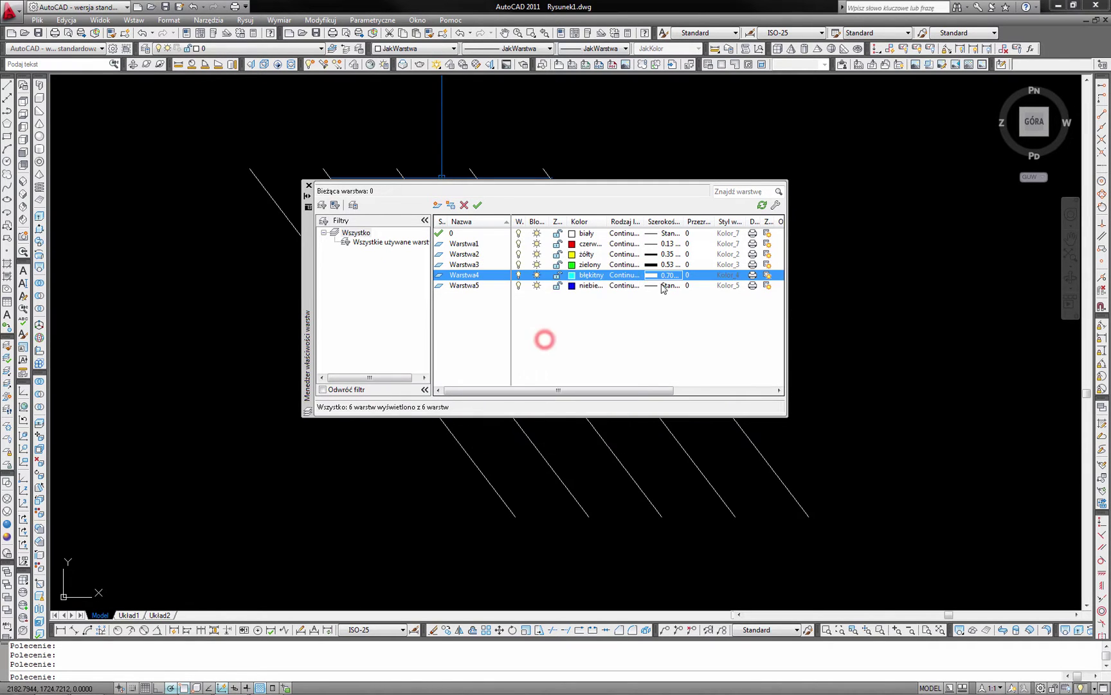
click(659, 285)
scroll(551, 364, down, 3)
scroll(551, 364, down, 2)
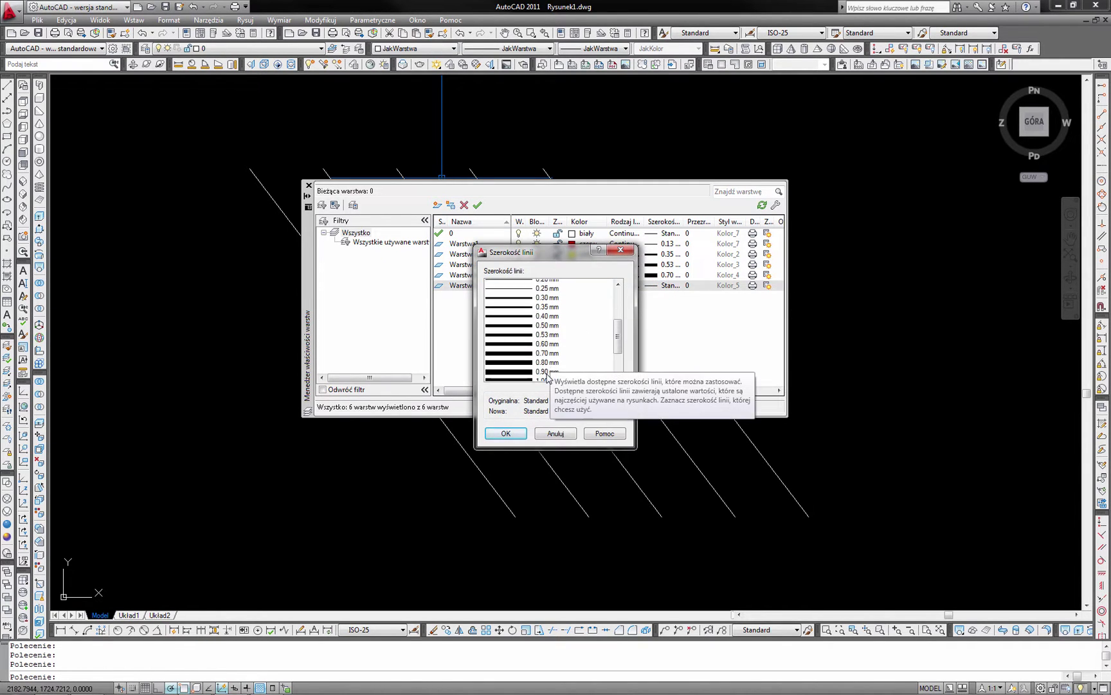
double_click(549, 364)
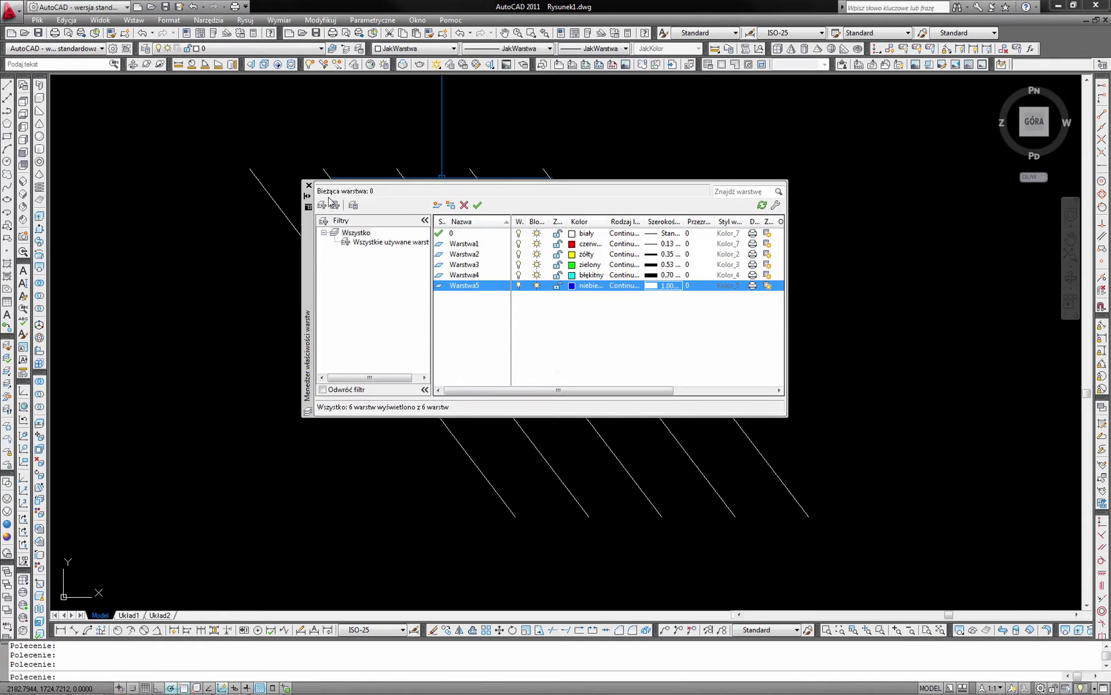
Close the layer manager, turn on lineweight display, and put the leftmost line on Warstwa1.
click(309, 186)
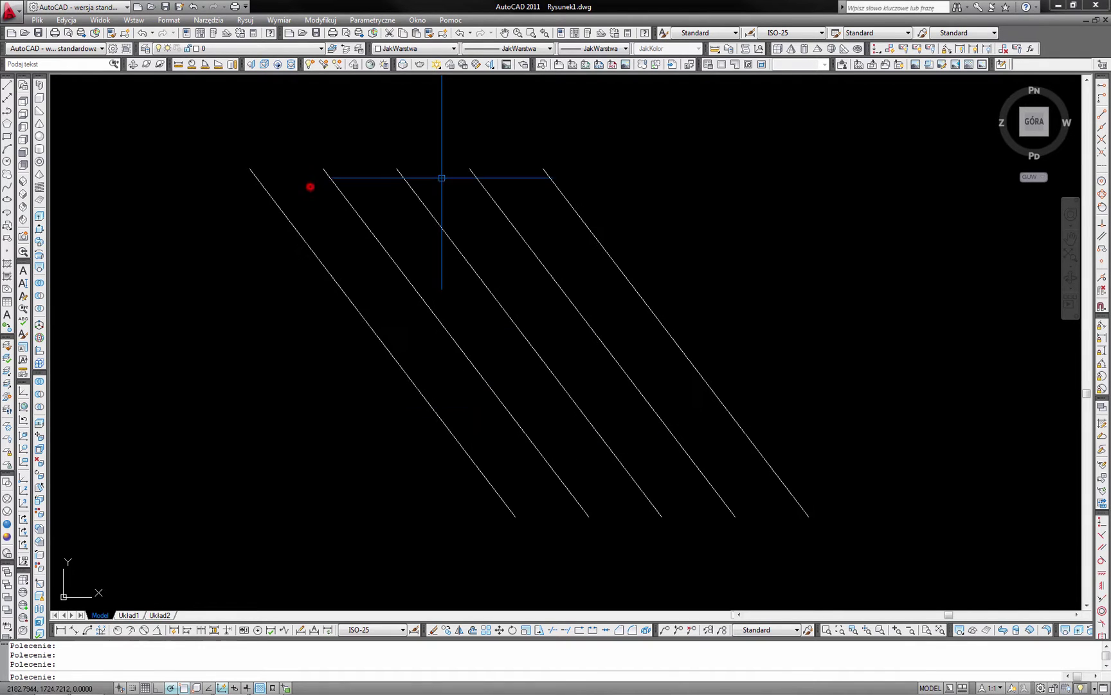
click(248, 687)
click(446, 441)
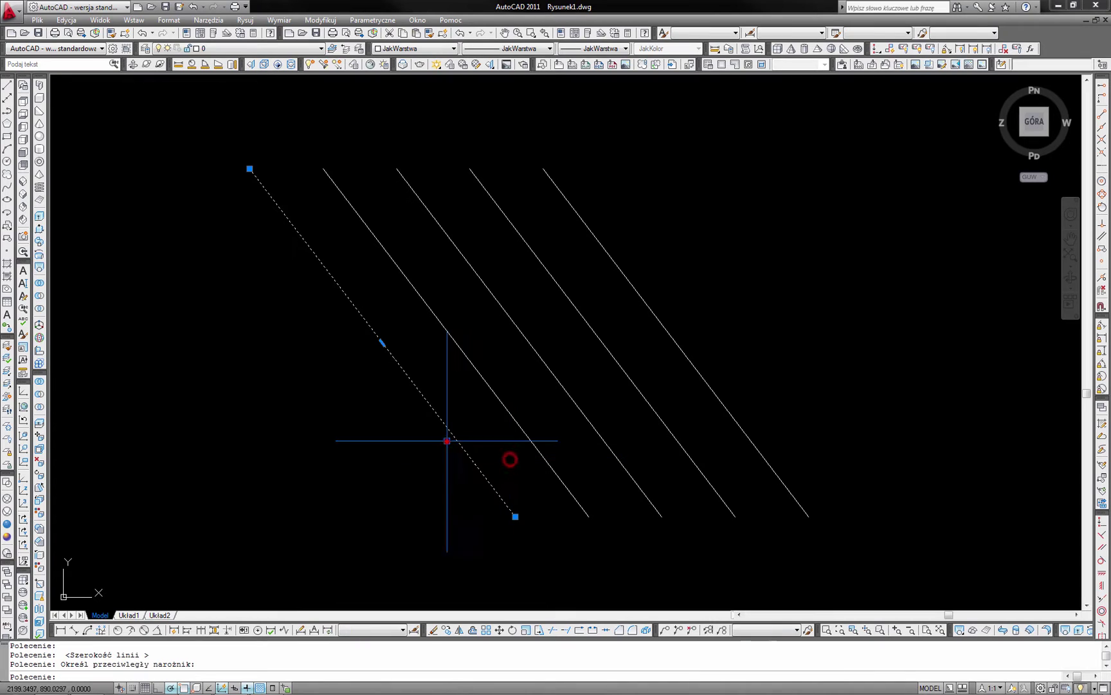
click(276, 48)
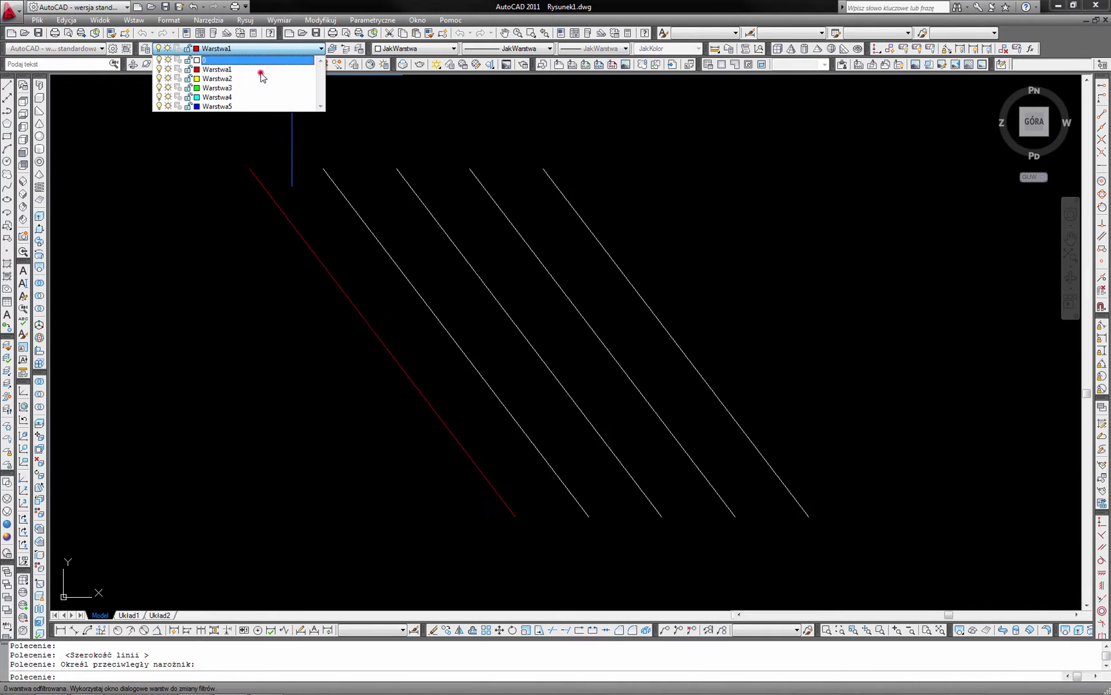
click(261, 72)
key(Escape)
click(399, 225)
Put the second line on Warstwa2 and the third on Warstwa3, checking the layer list.
click(353, 209)
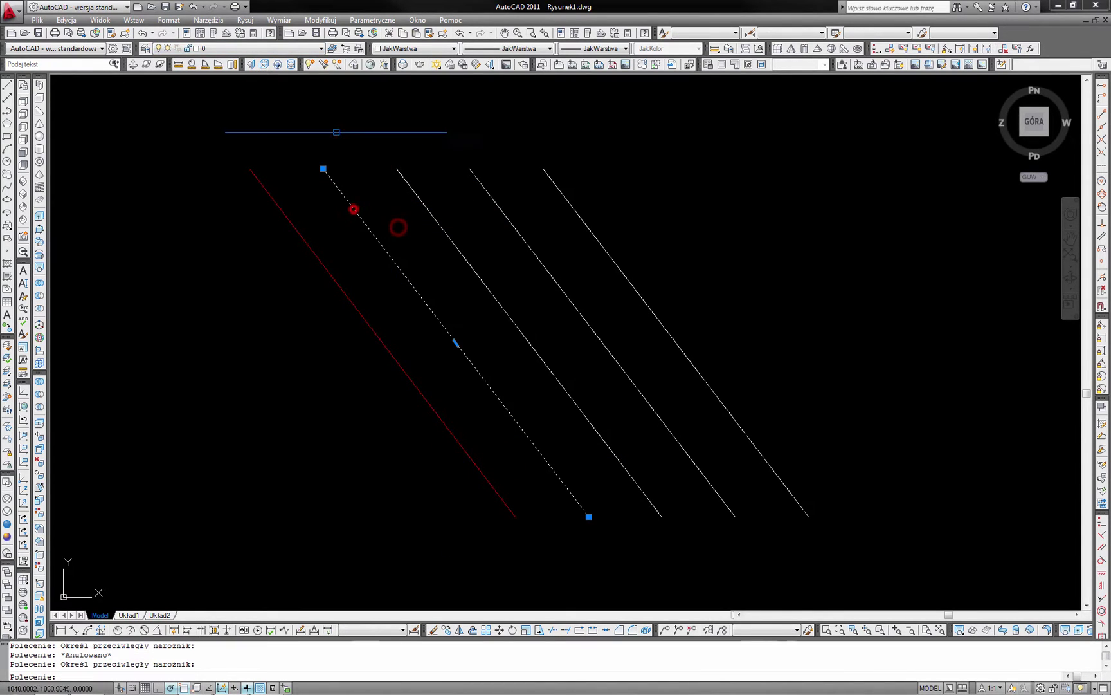
click(270, 49)
click(257, 84)
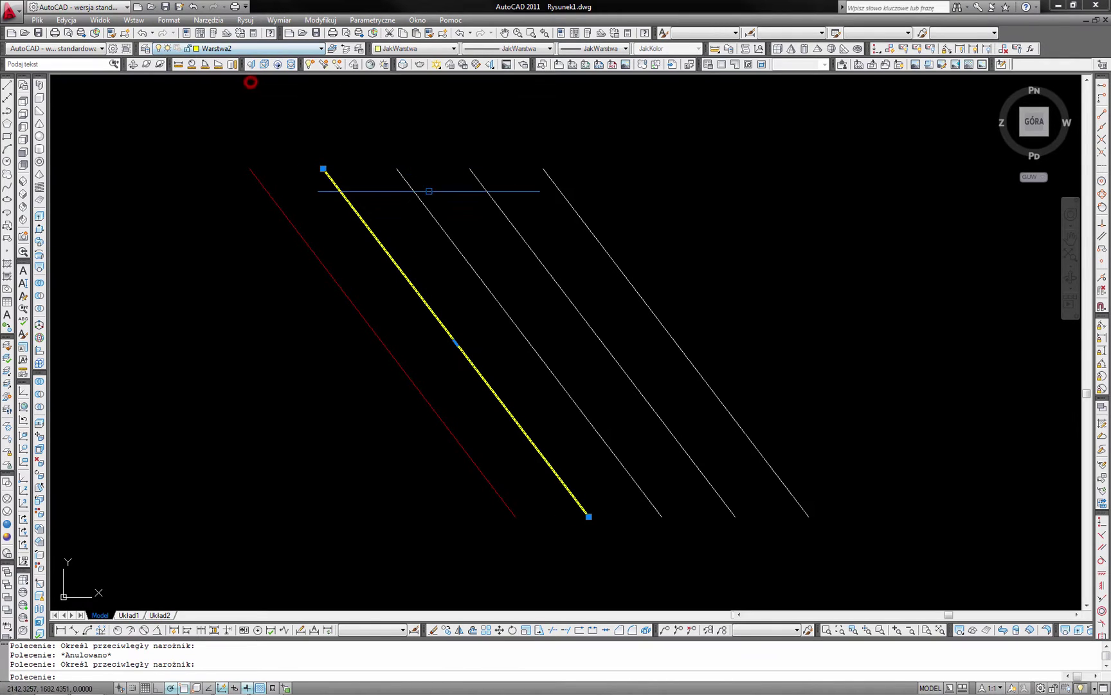
key(Escape)
click(449, 216)
click(422, 198)
click(274, 48)
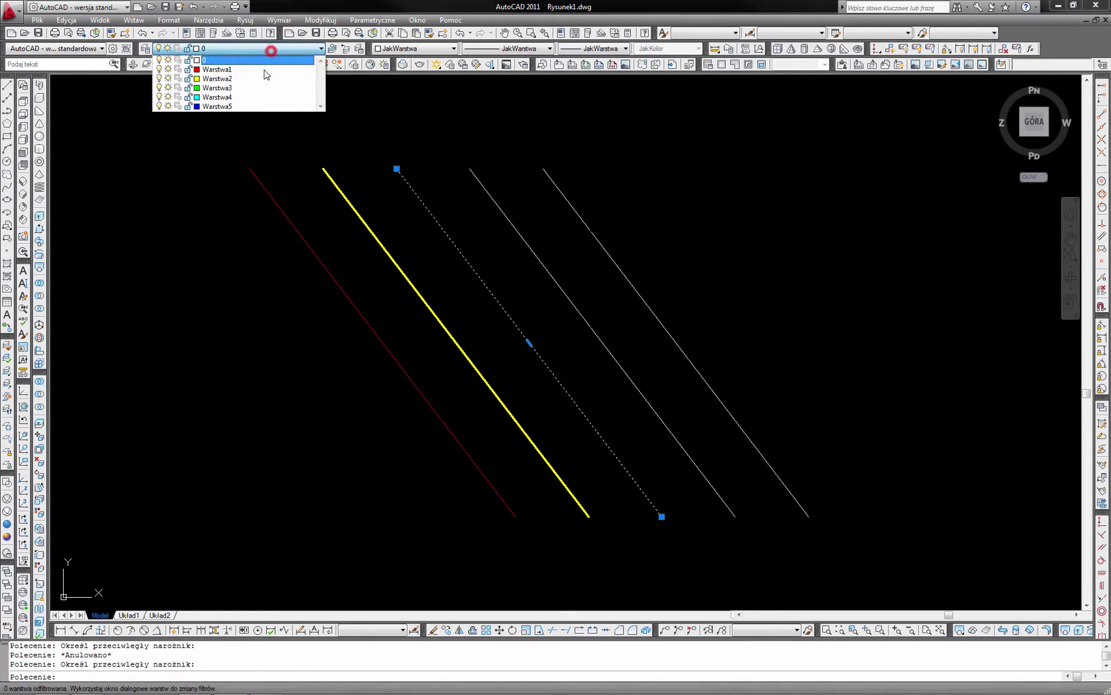
click(259, 88)
click(145, 48)
key(Escape)
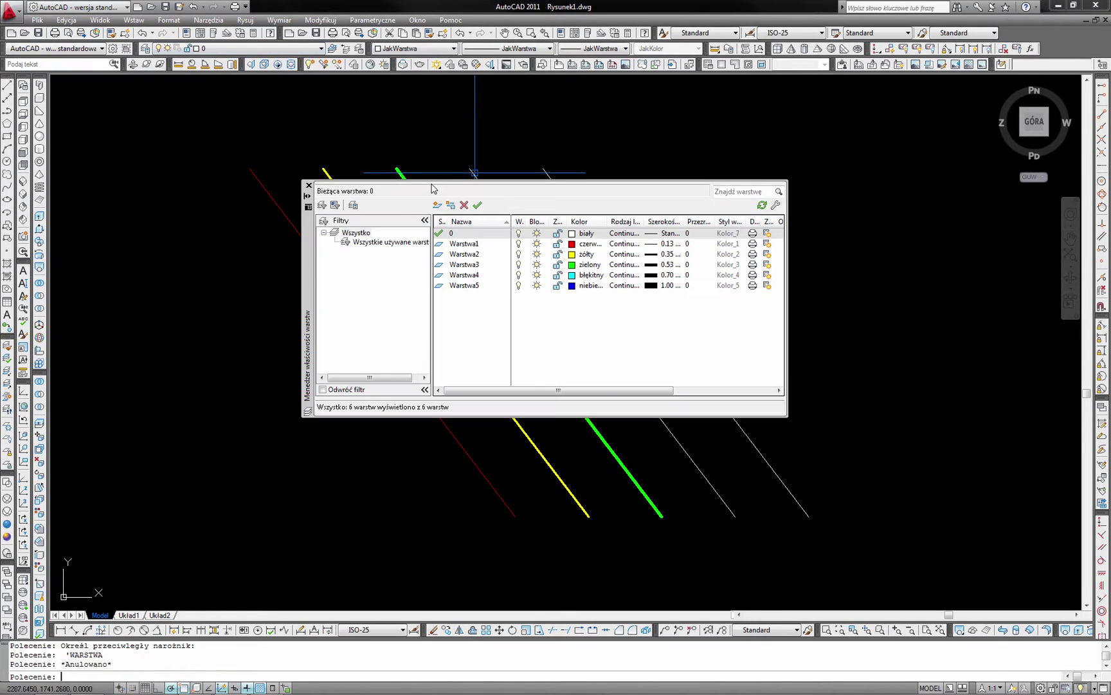
click(309, 186)
Put the fourth line on Warstwa4 and the fifth on Warstwa5.
click(505, 209)
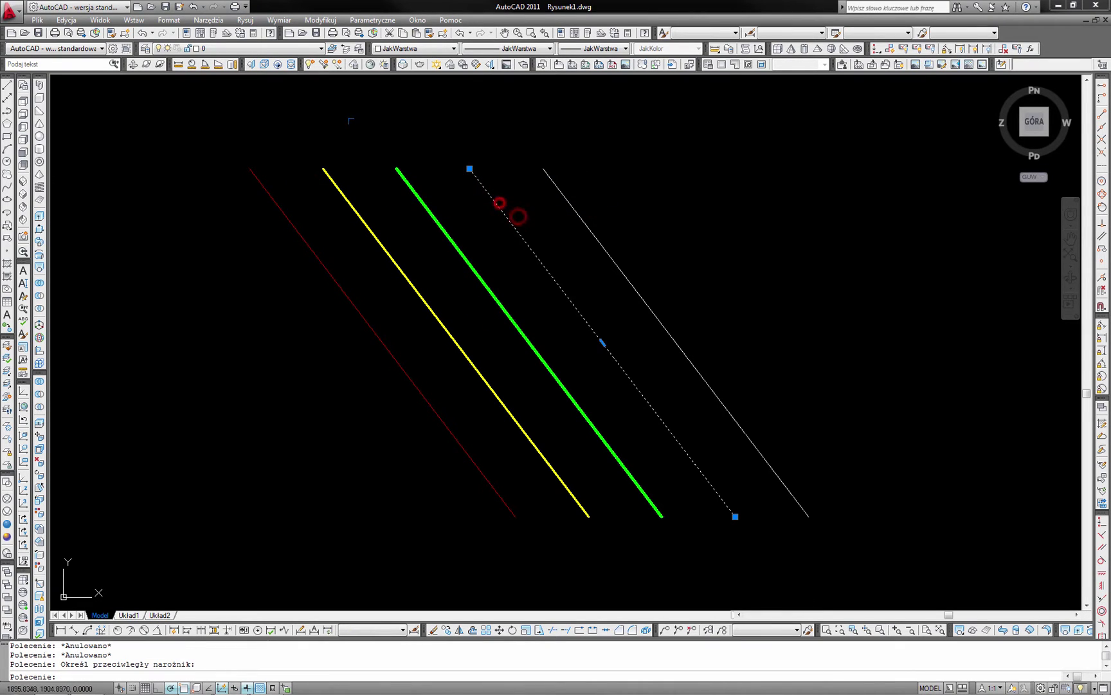
click(249, 49)
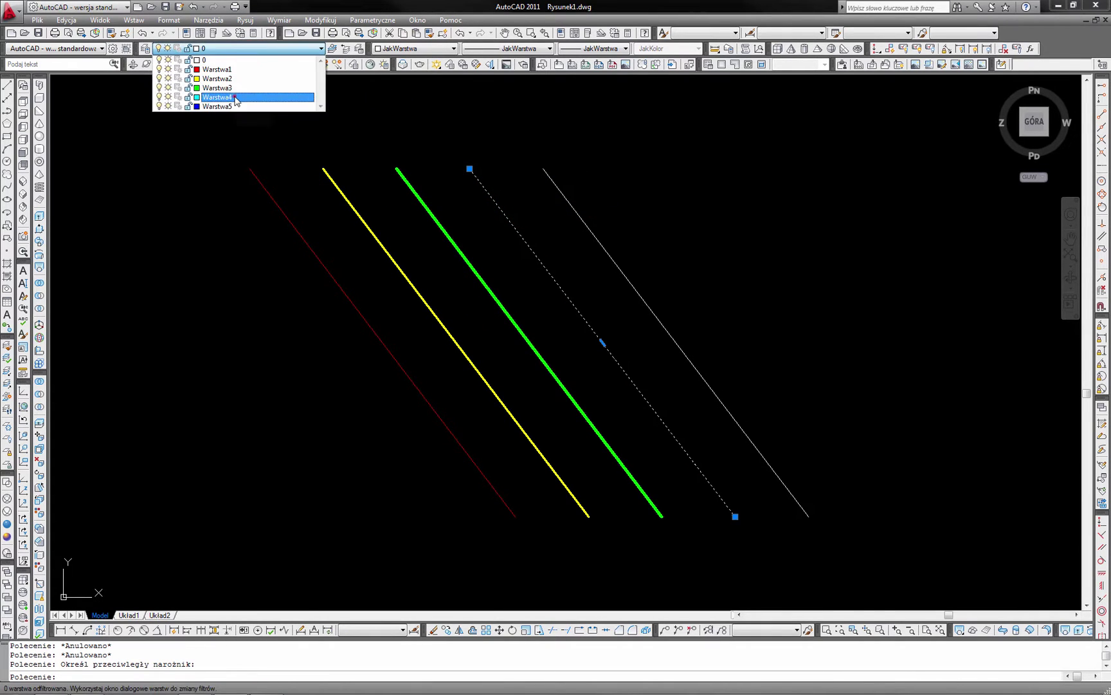
click(234, 96)
key(Escape)
click(614, 211)
click(553, 192)
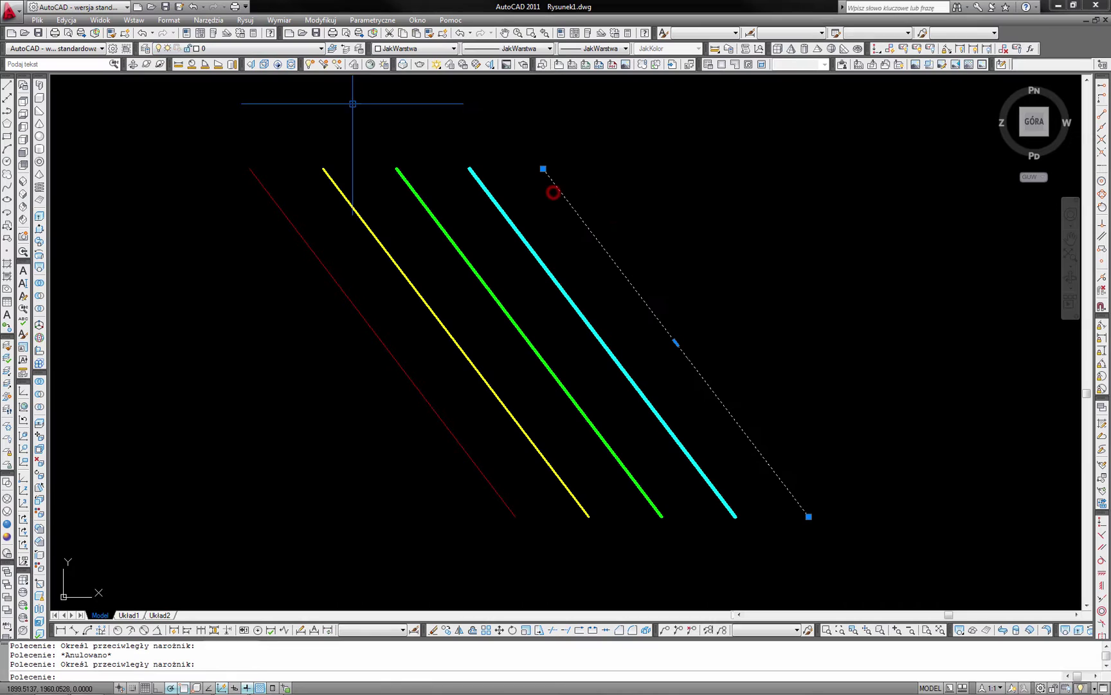
click(258, 49)
click(231, 106)
Draw a square with the Rectangle tool to the right of the lines.
key(Escape)
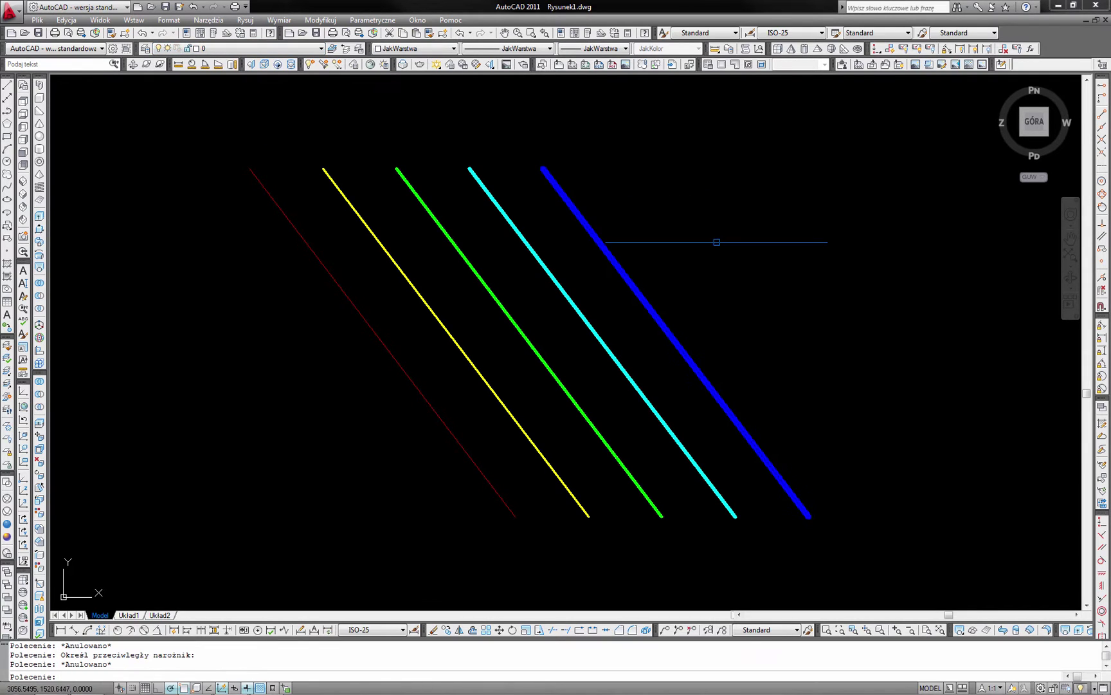
middle_drag(756, 264, 665, 260)
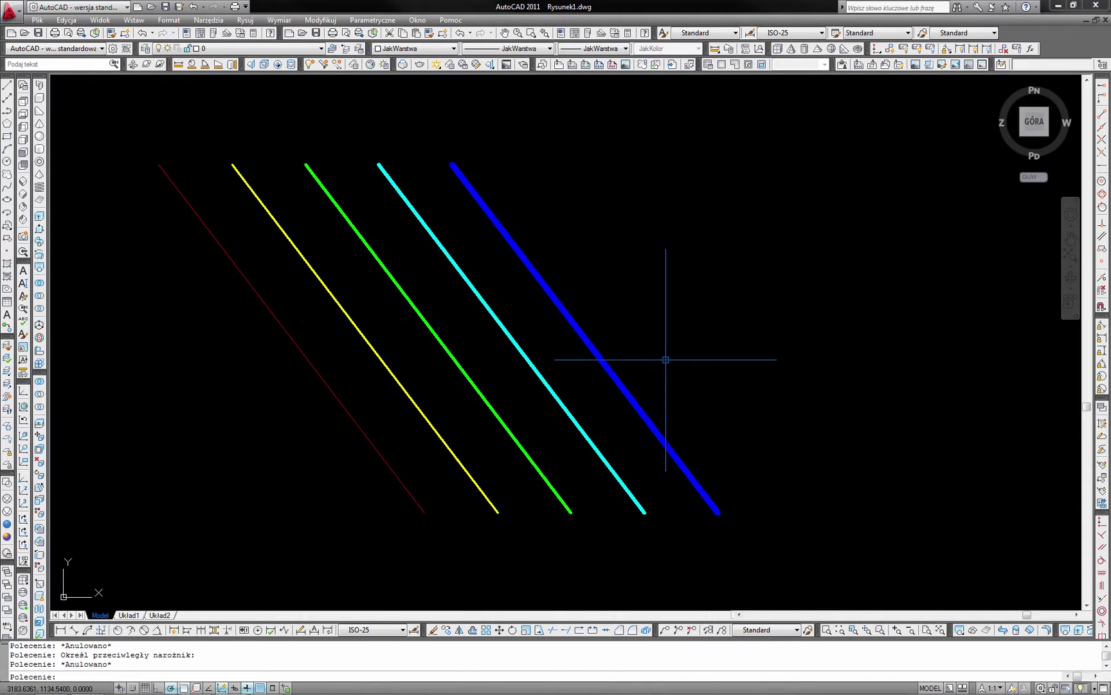
click(7, 136)
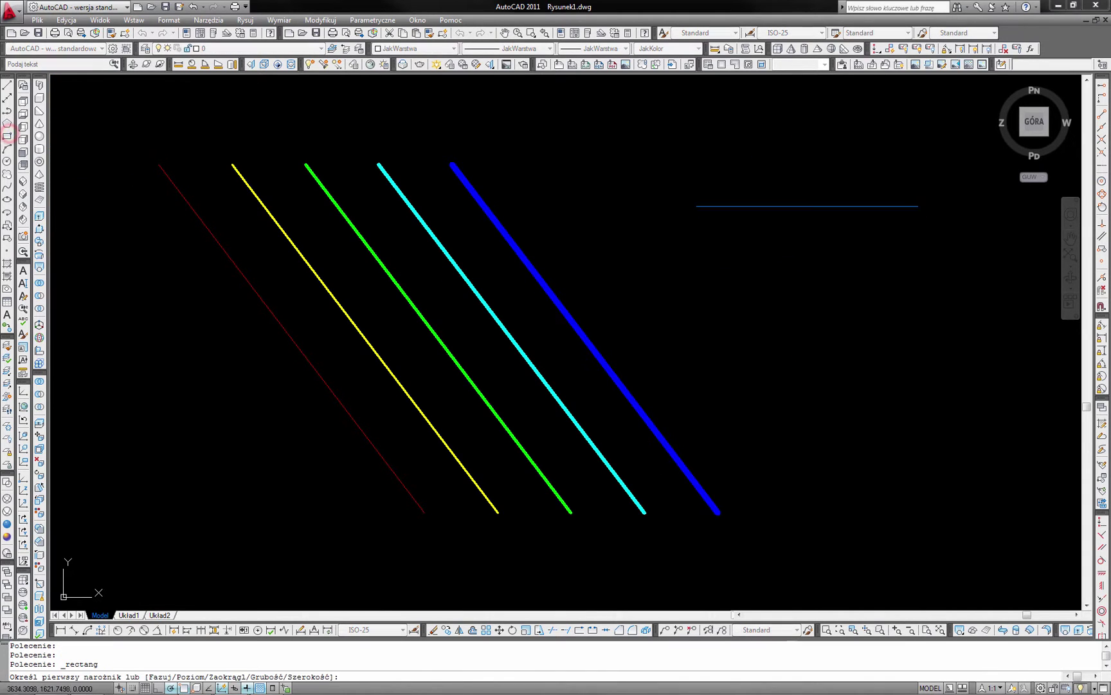
click(747, 178)
click(931, 362)
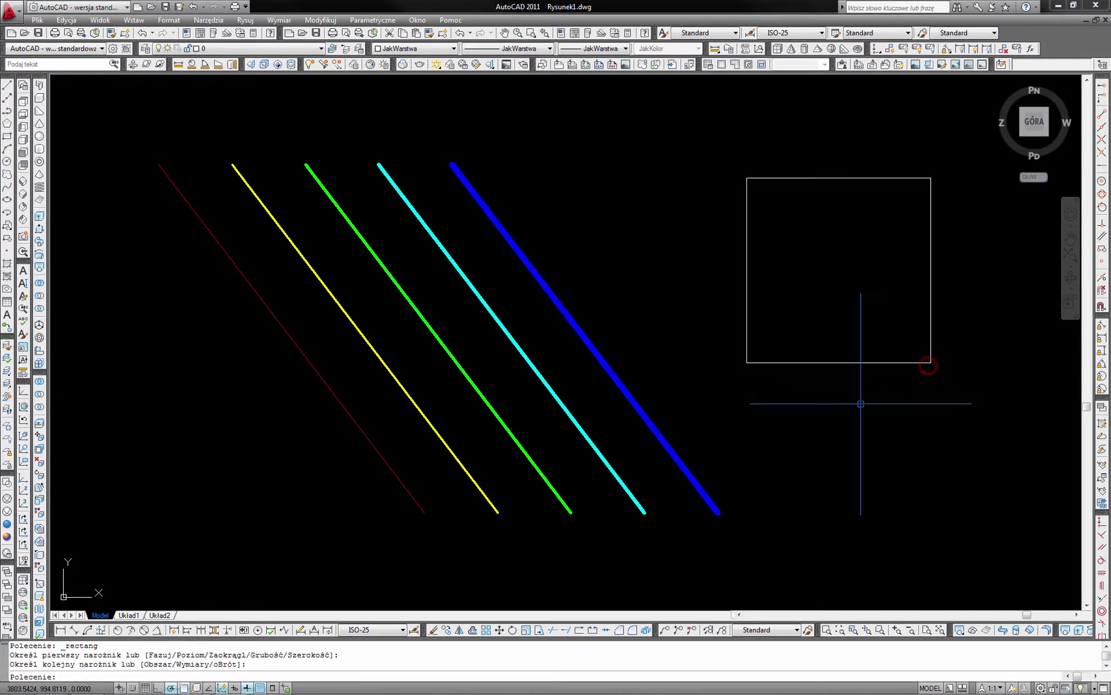
key(Escape)
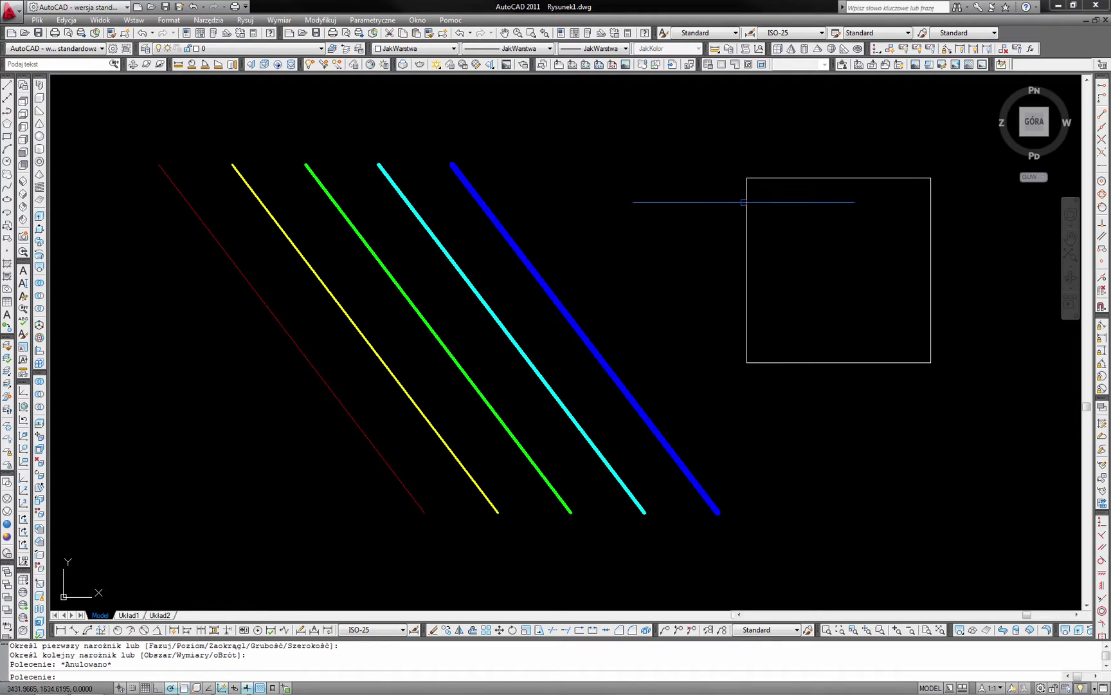
Move the square onto Warstwa5, then undo that layer change.
click(788, 309)
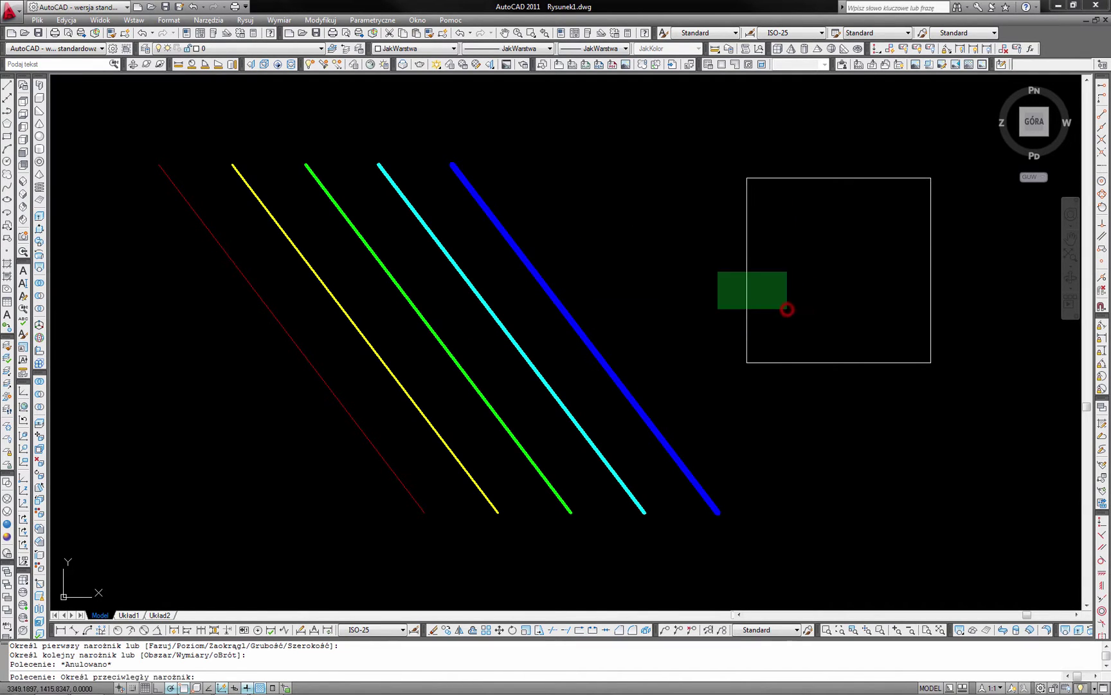
click(710, 269)
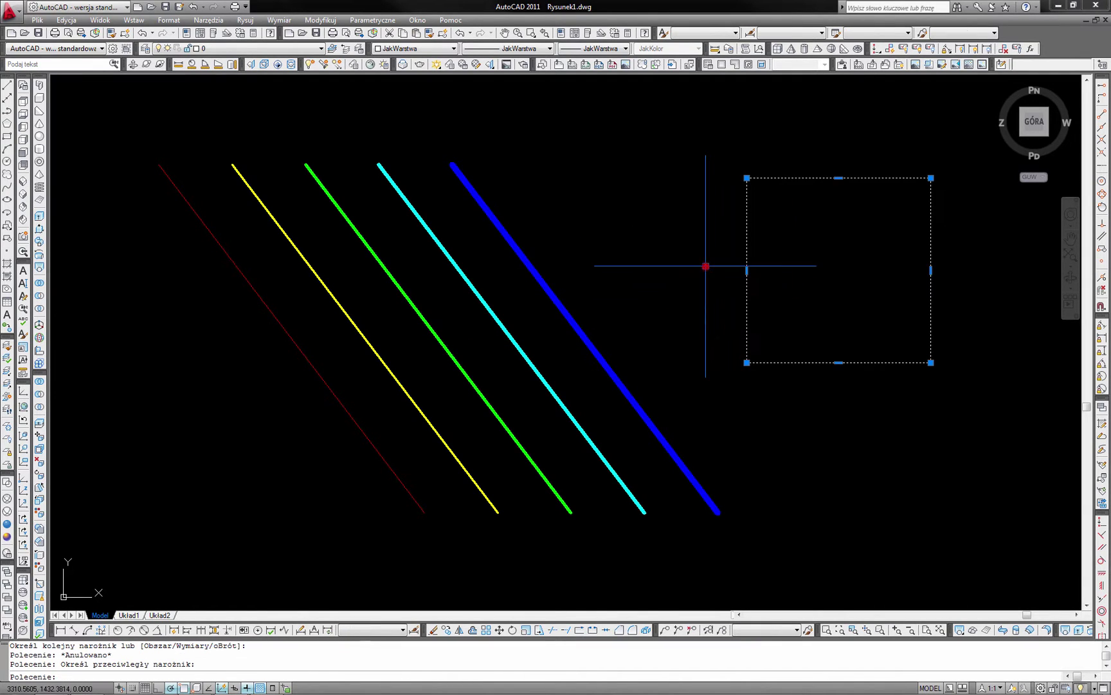
click(287, 53)
click(270, 106)
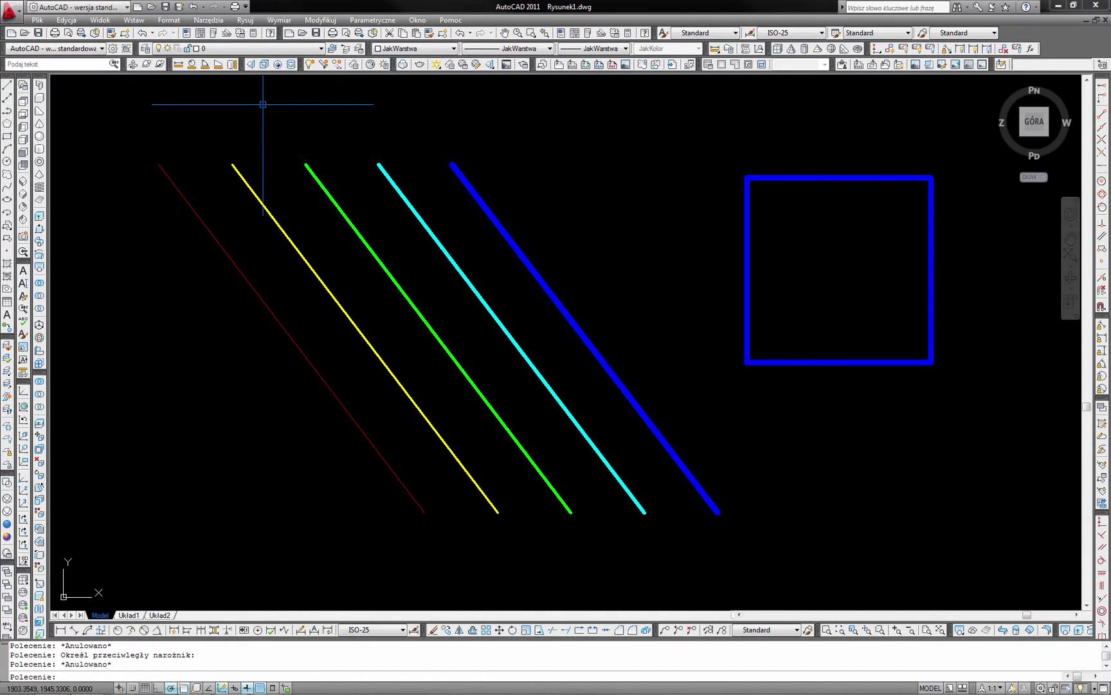
key(ctrl+z)
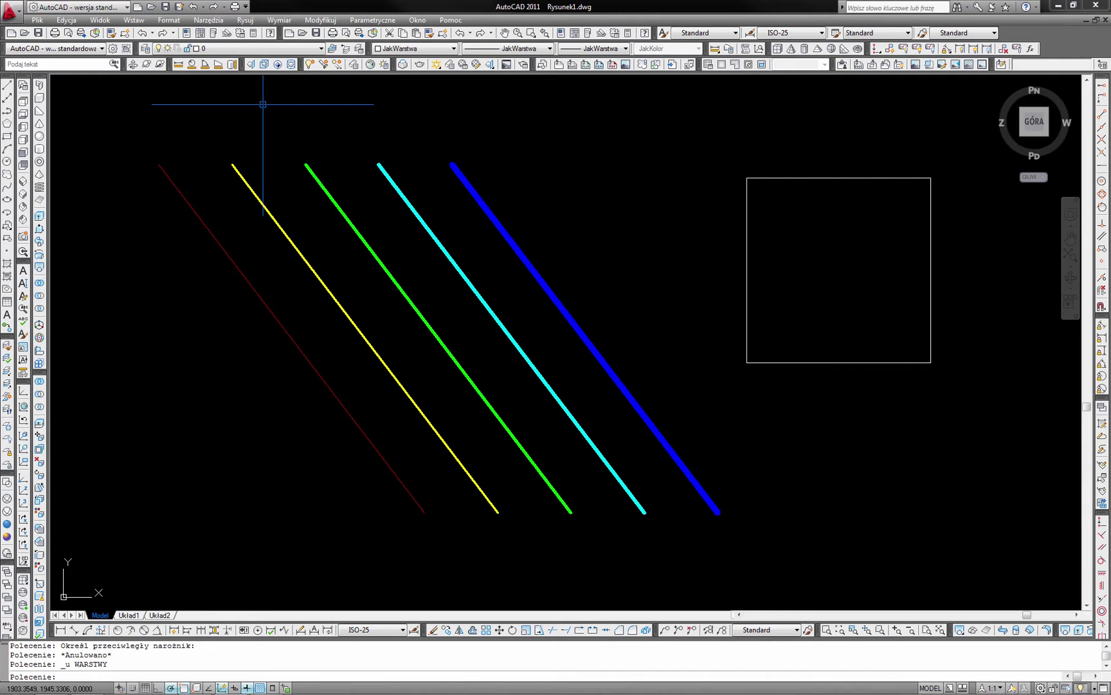
Apply the cyan line's properties to the square with Match Properties, then undo it.
click(317, 21)
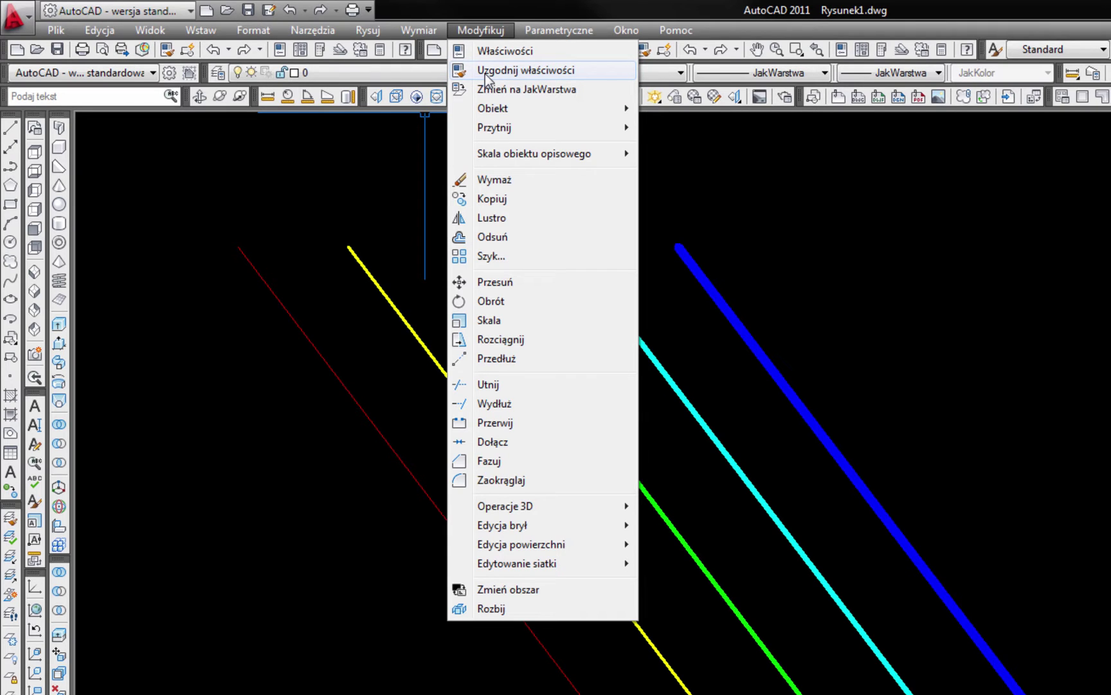
click(486, 76)
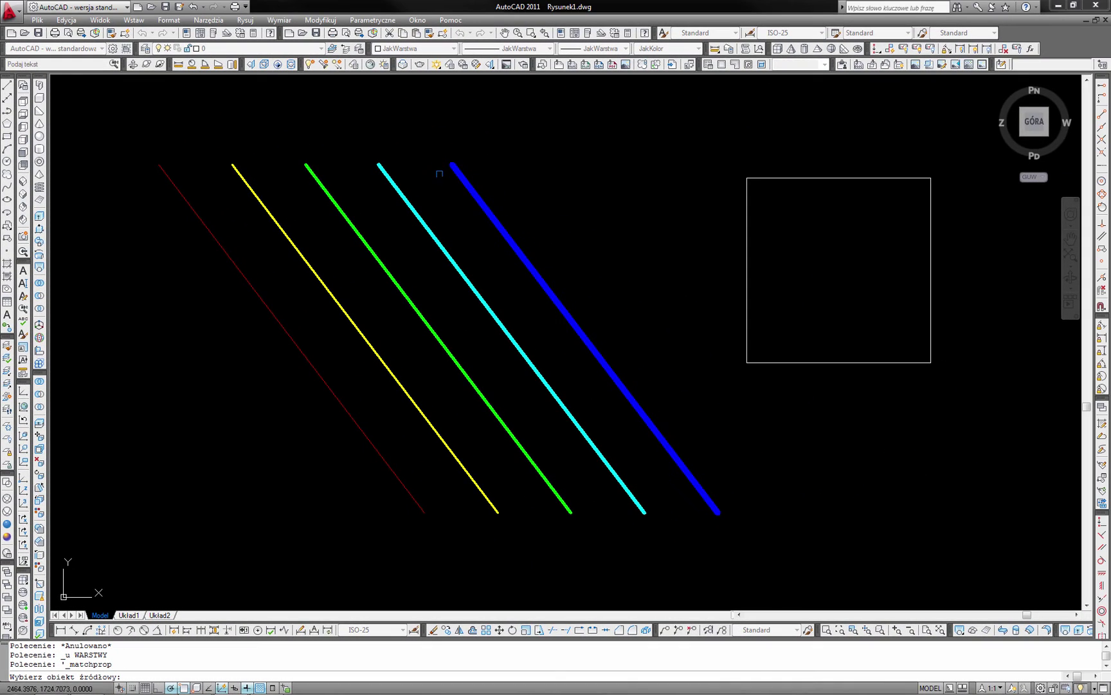
click(436, 227)
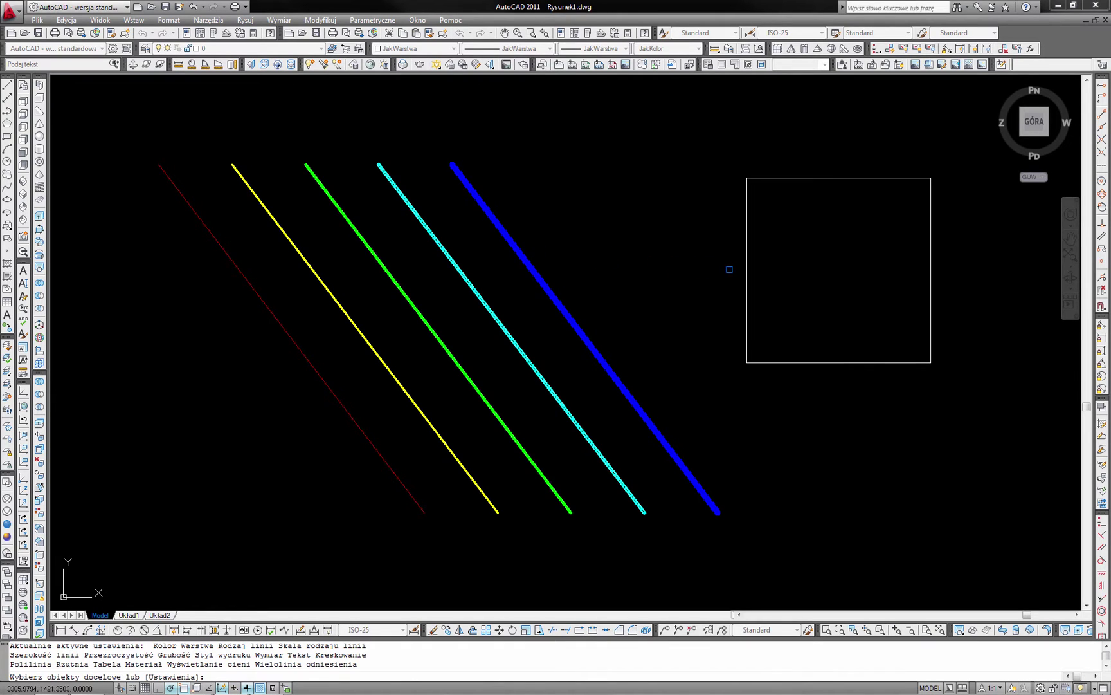
click(748, 269)
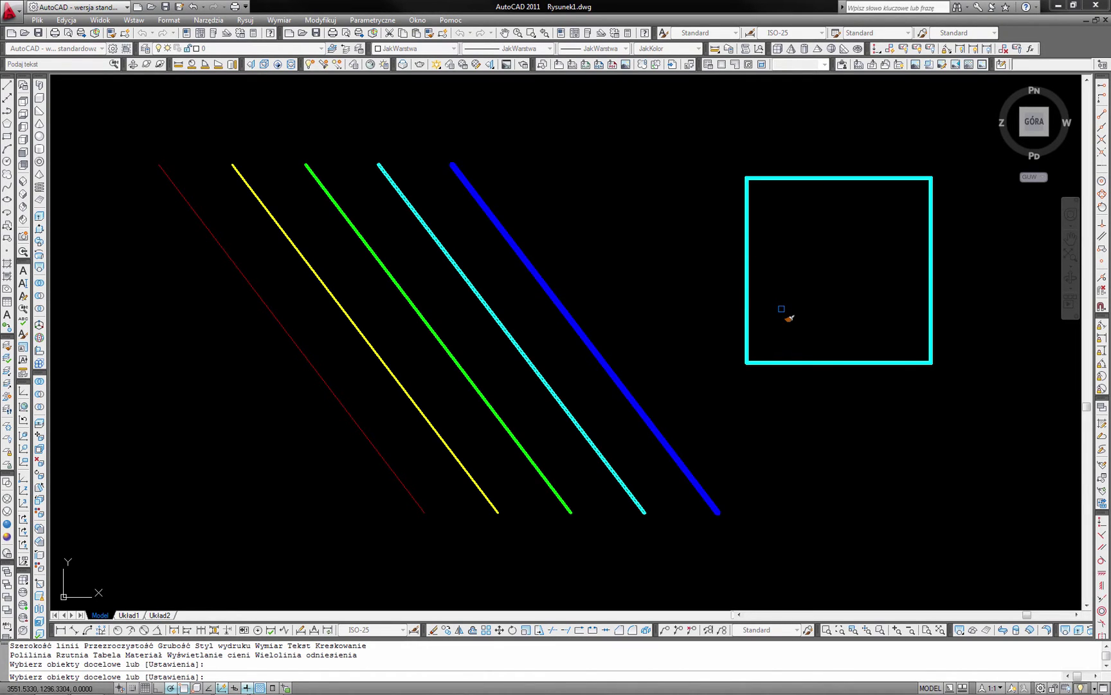
key(Escape)
key(ctrl+z)
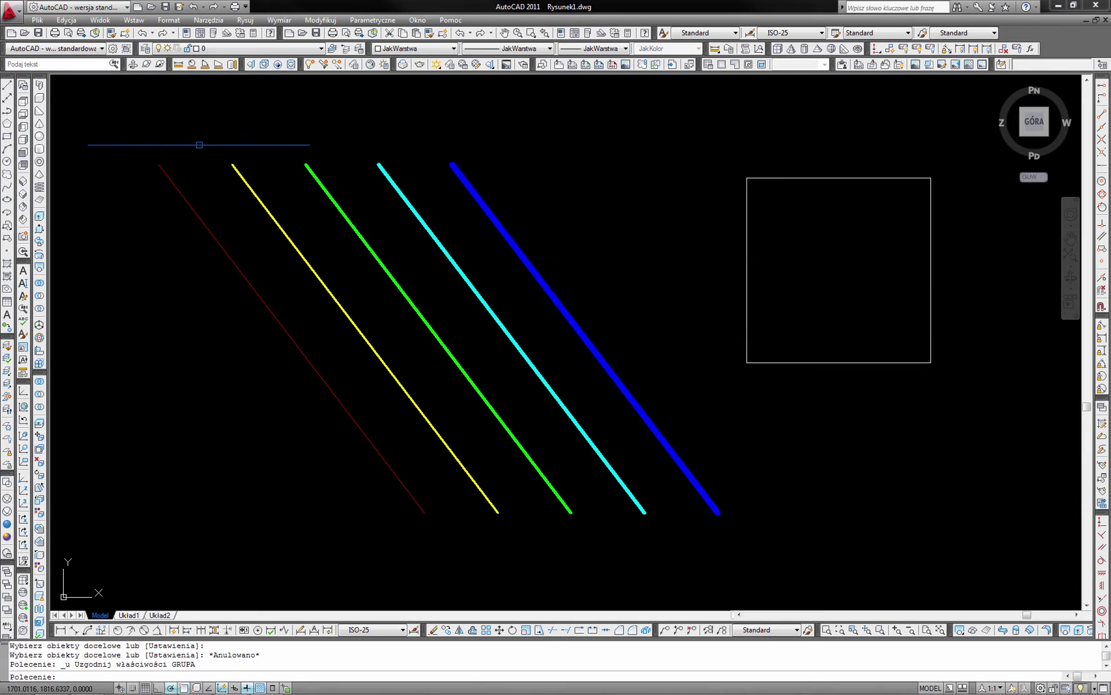
Draw a rectangle overlapping the square and a smaller one overlapping it lower right.
click(8, 136)
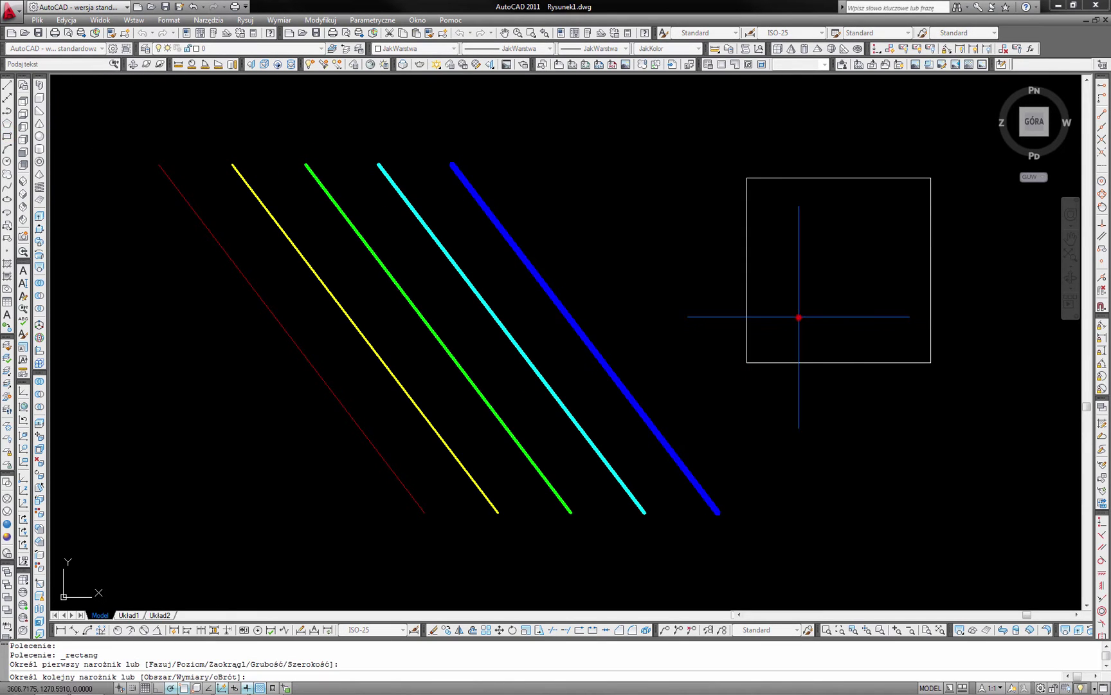
click(799, 317)
key(Return)
click(858, 402)
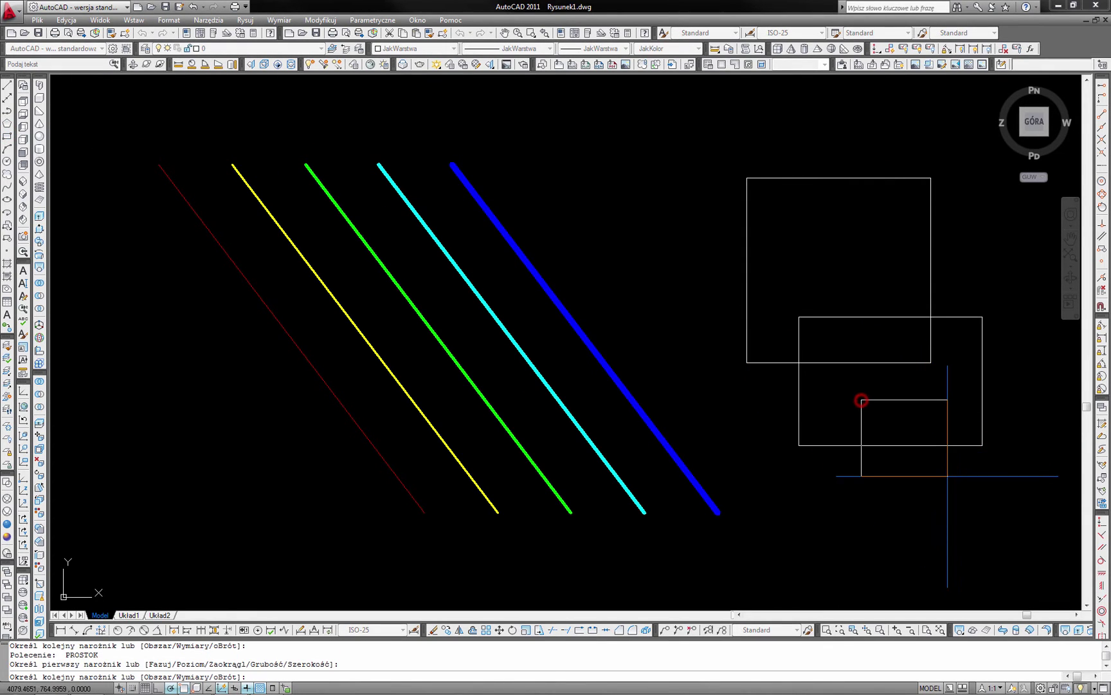
click(949, 472)
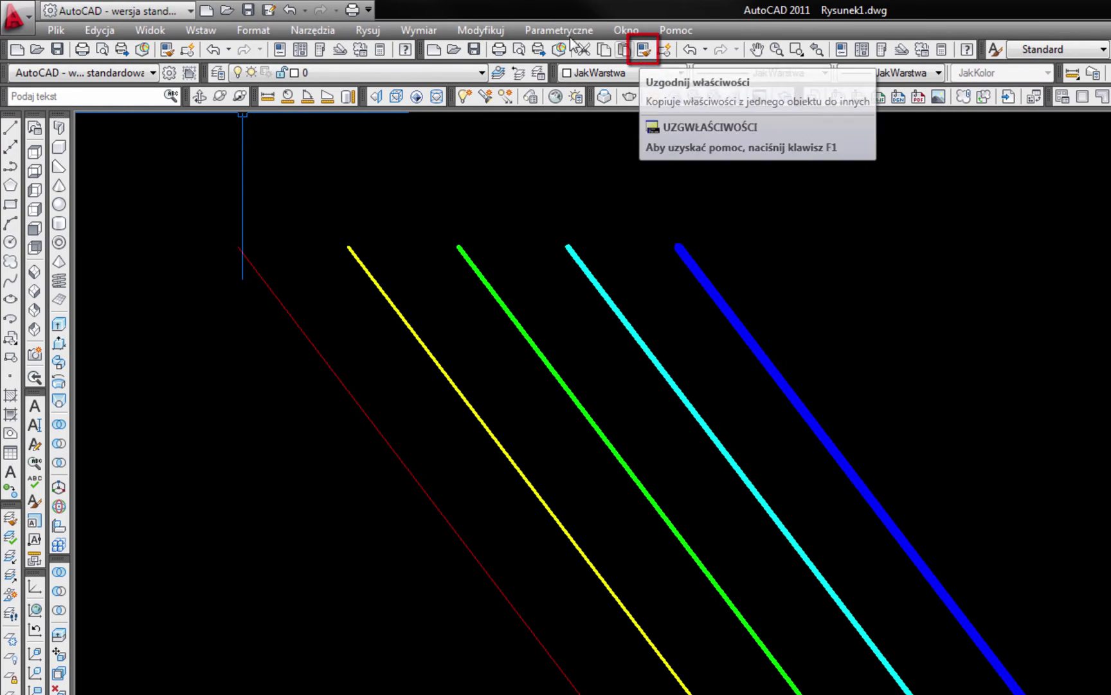
Add Match Properties to the Quick Access Toolbar and launch it from there.
click(370, 9)
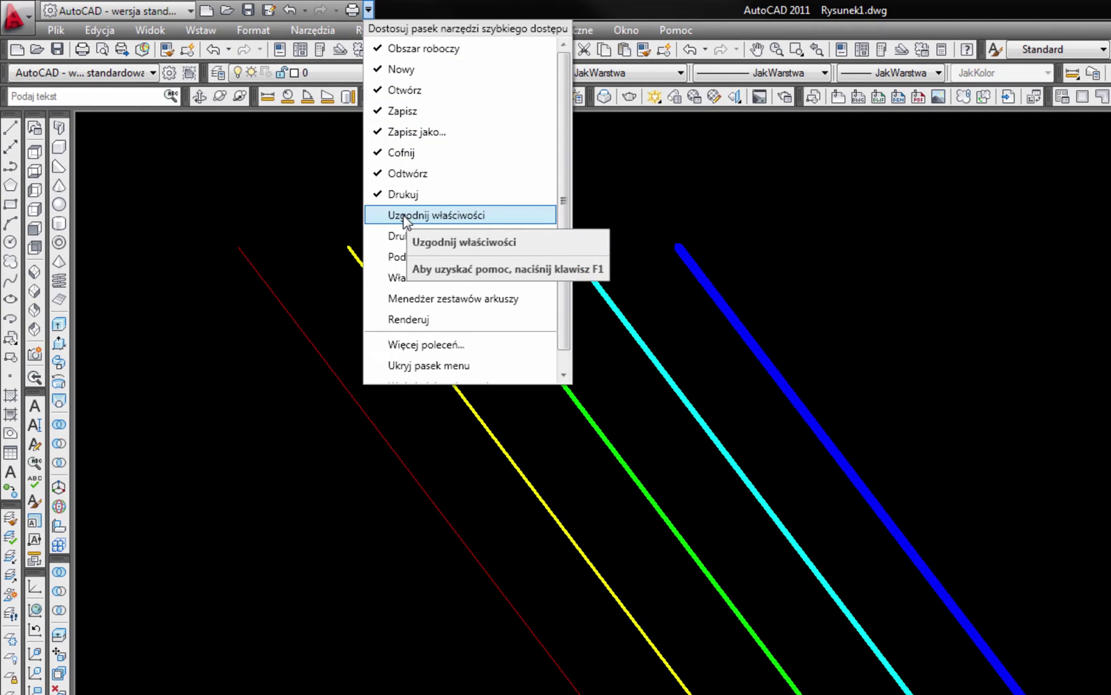
click(395, 217)
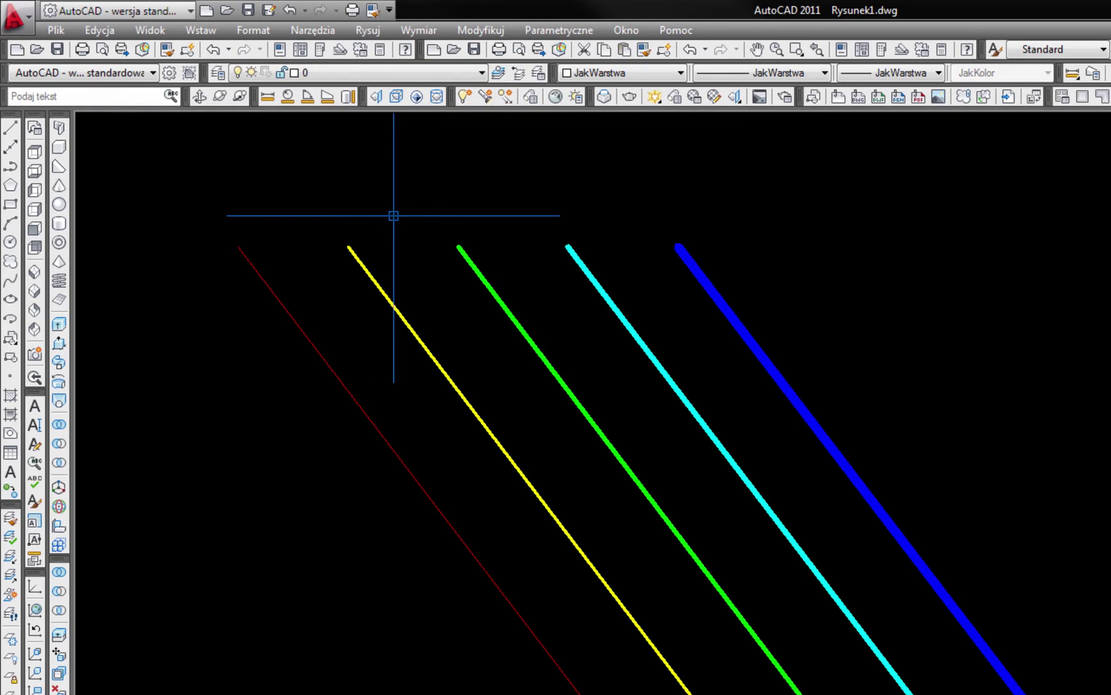
click(371, 16)
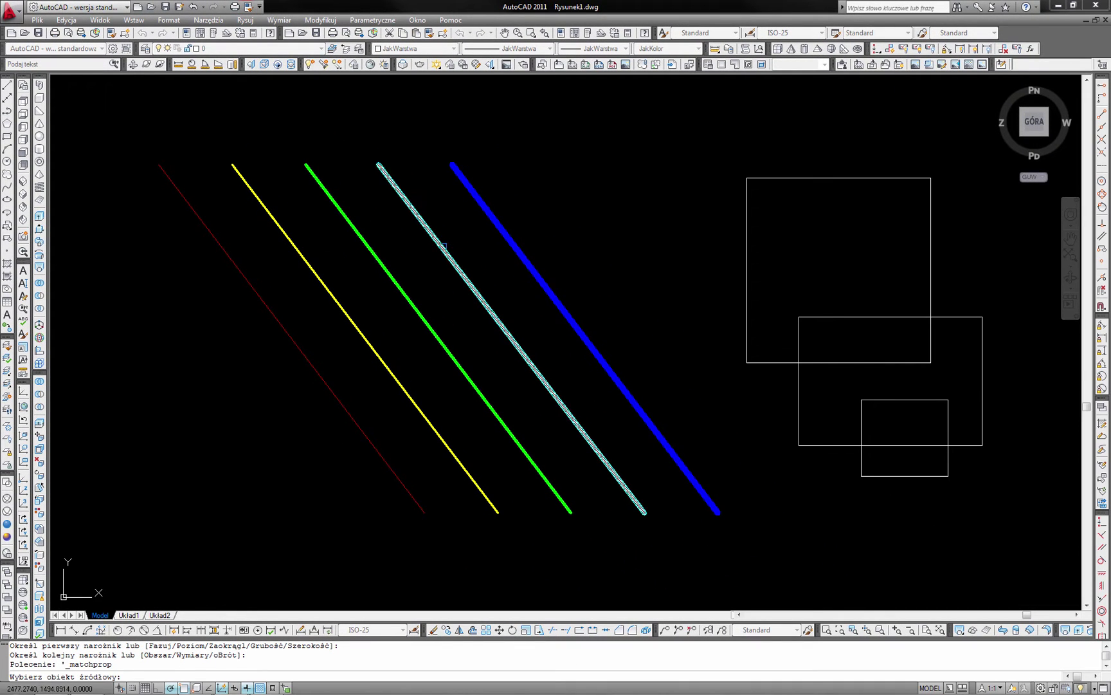
Give the large square and small rectangle the cyan line's properties.
click(443, 246)
click(746, 256)
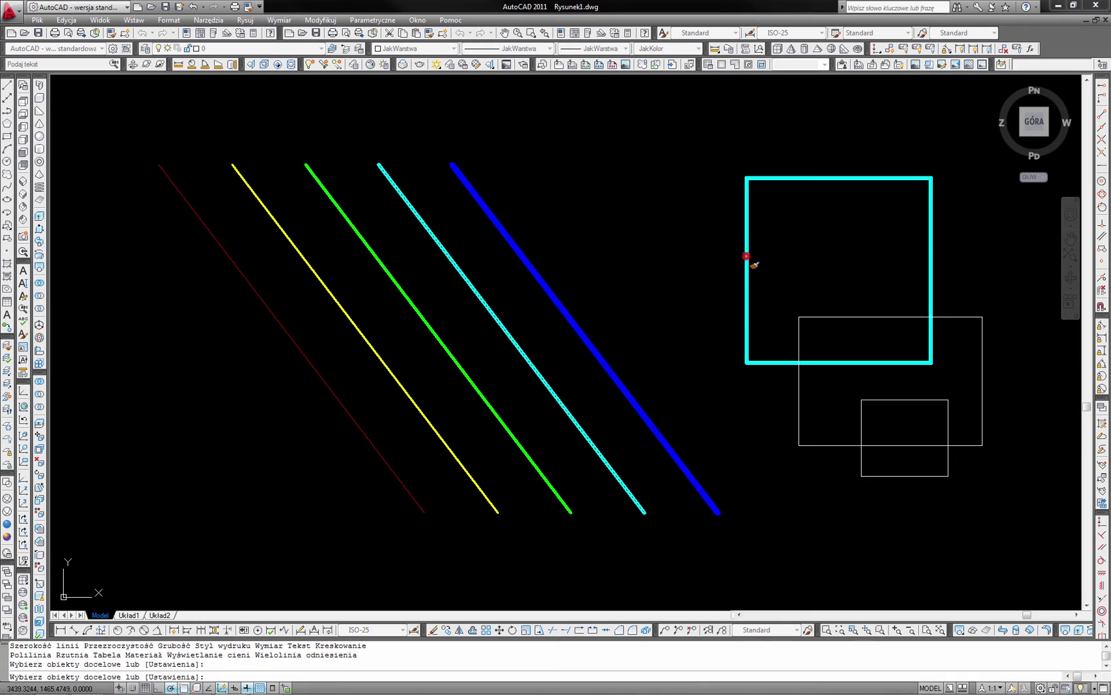
click(861, 420)
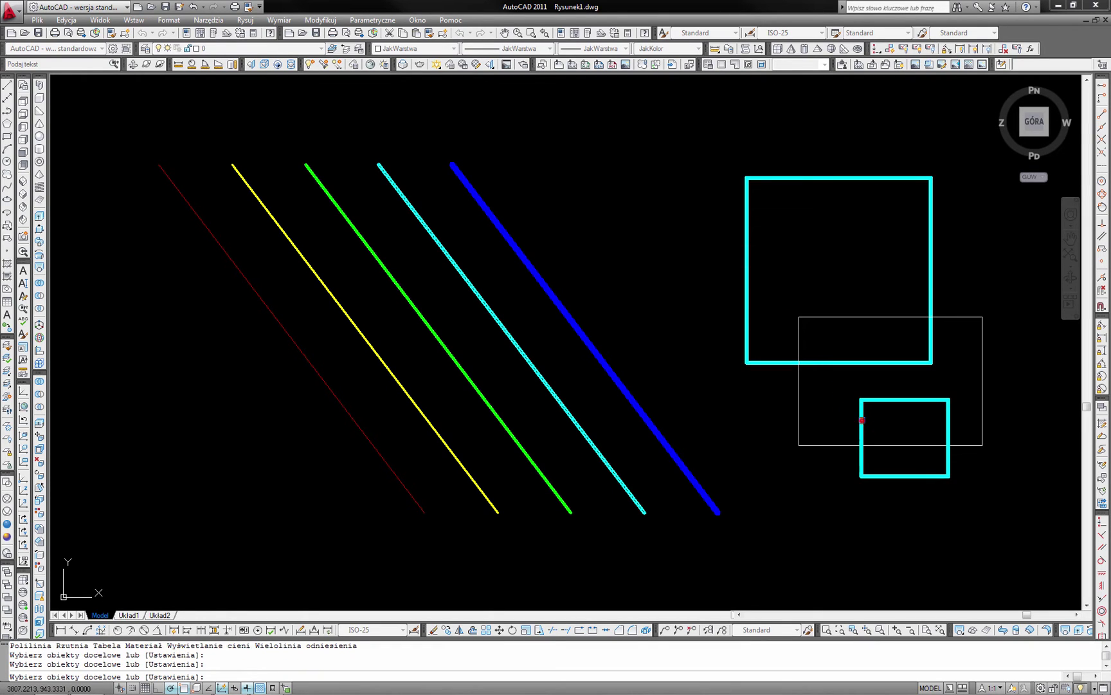
key(Return)
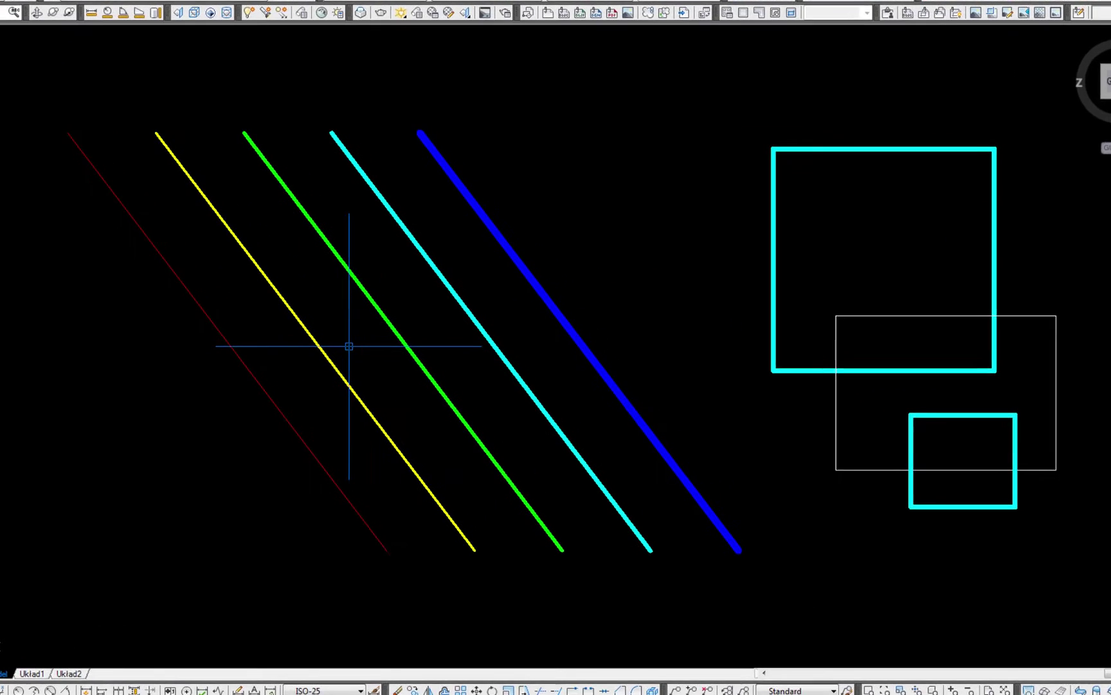
Give the middle rectangle the yellow line's properties.
key(Return)
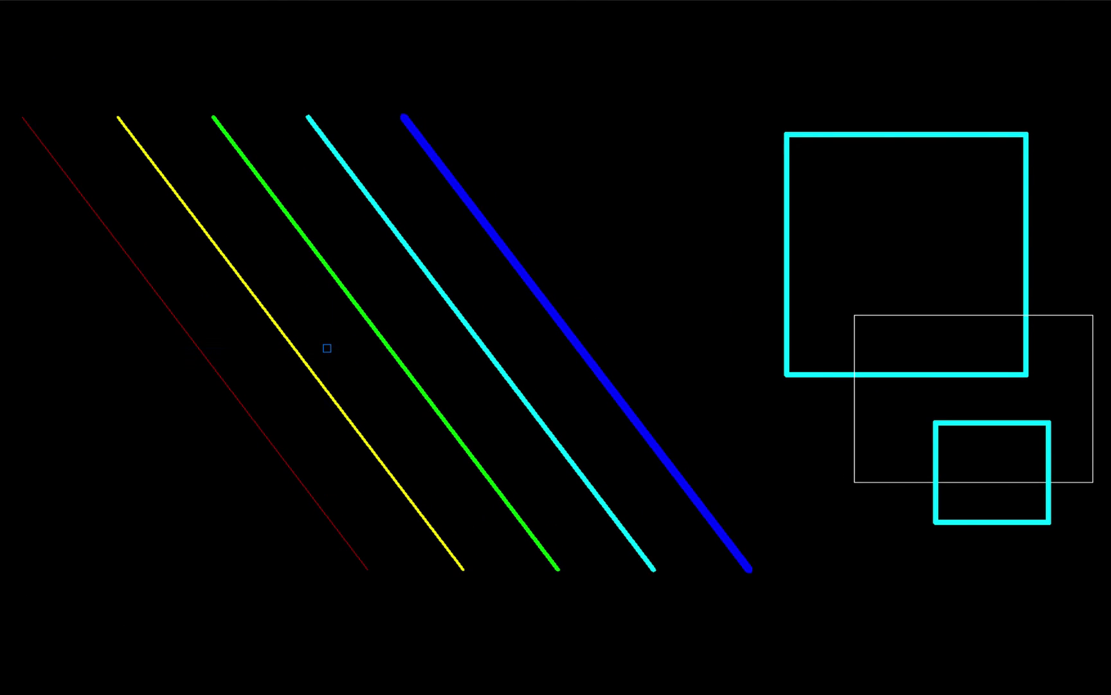
click(308, 357)
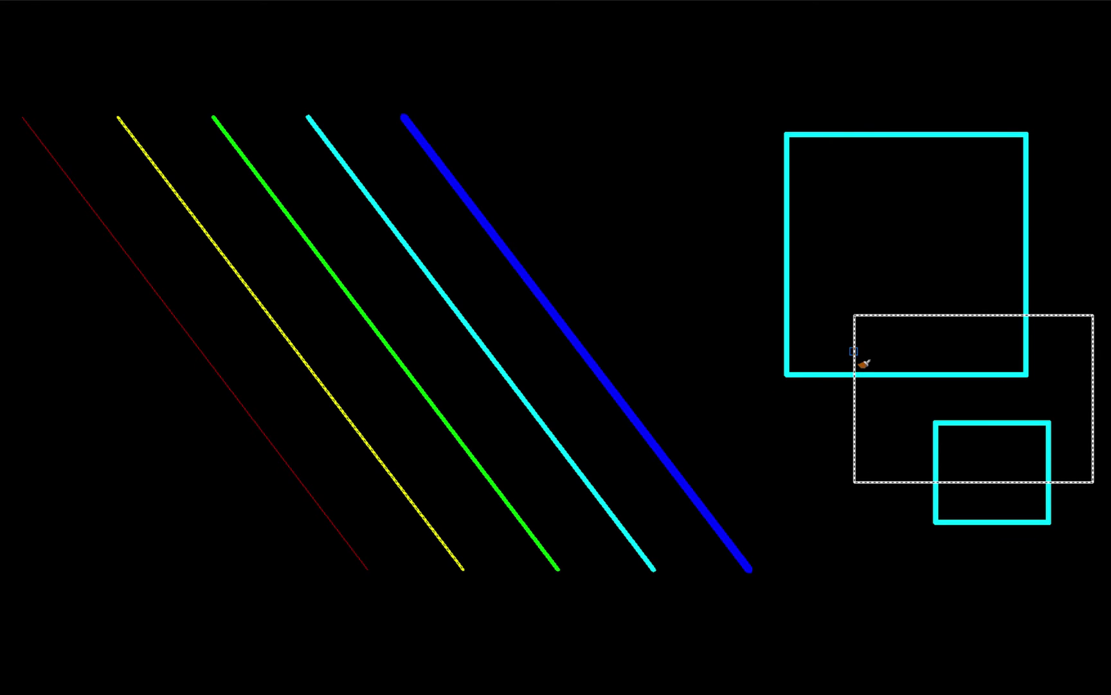
click(854, 351)
right_click(878, 356)
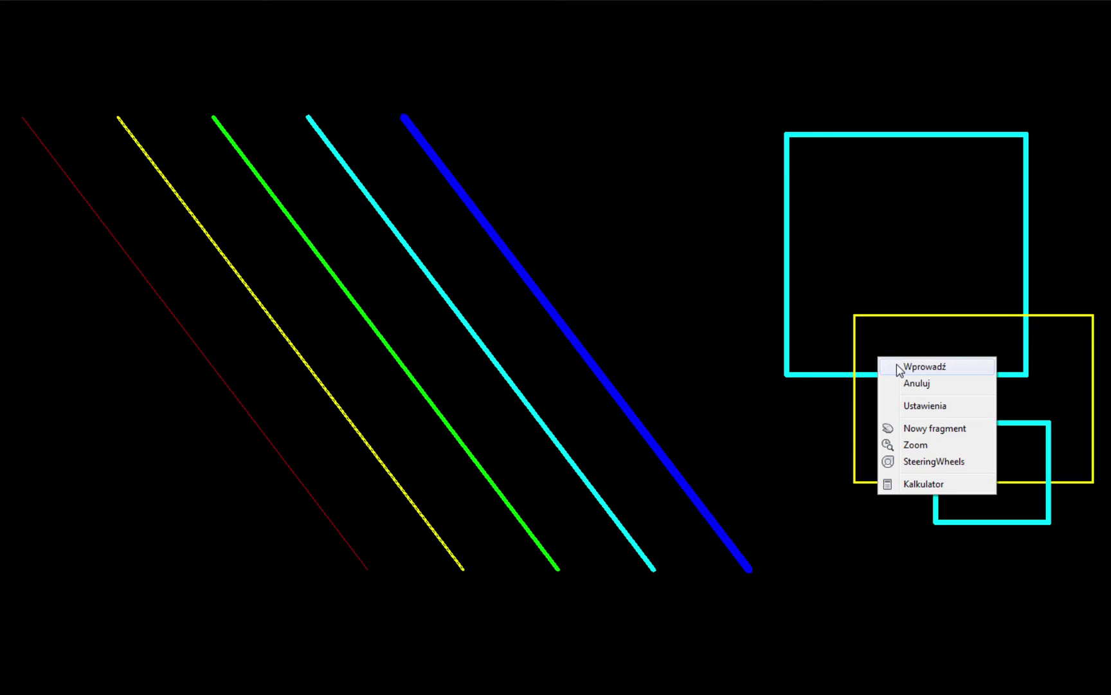
click(895, 366)
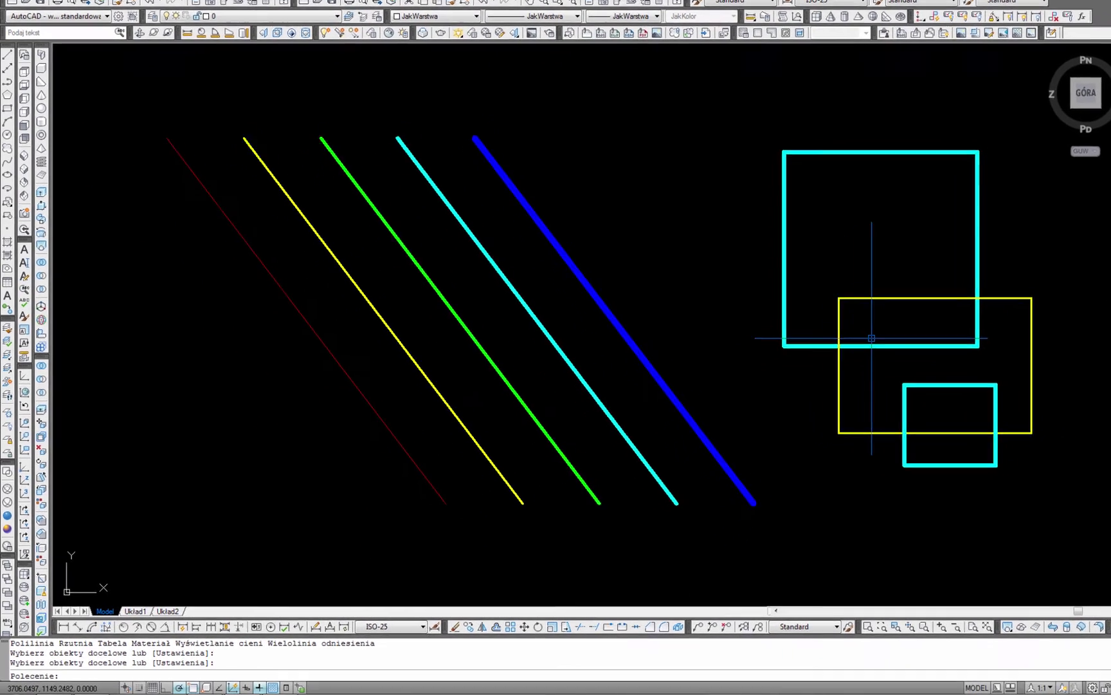
Using the MALARZ command, make the large square and small rectangle match the green line.
text(malarz)
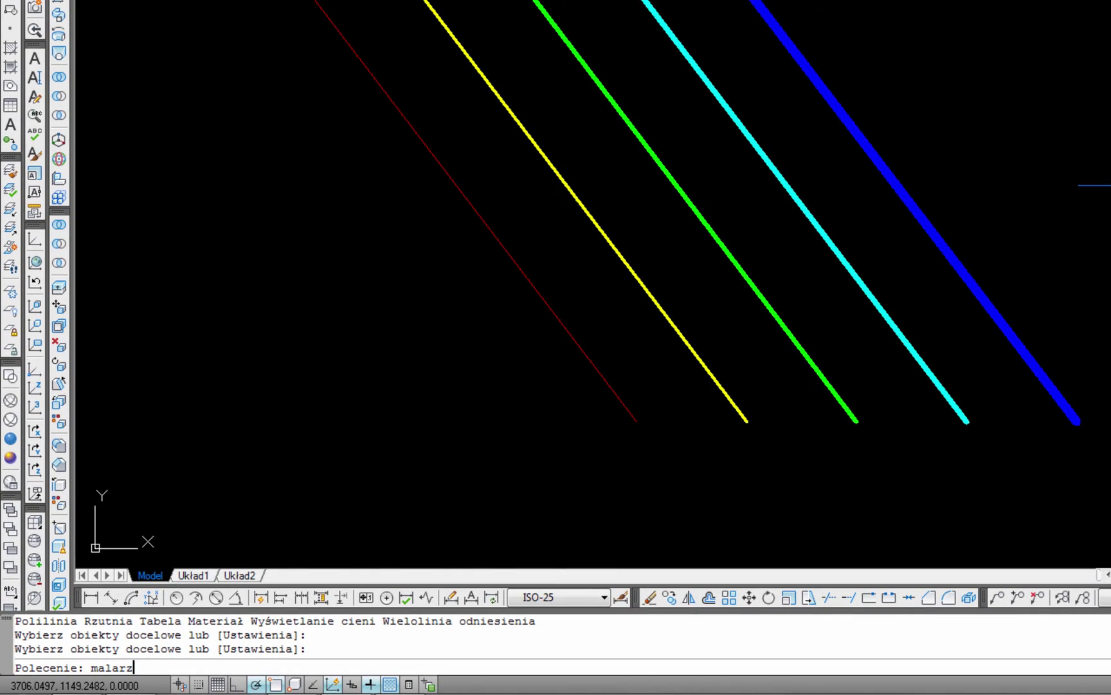
key(Return)
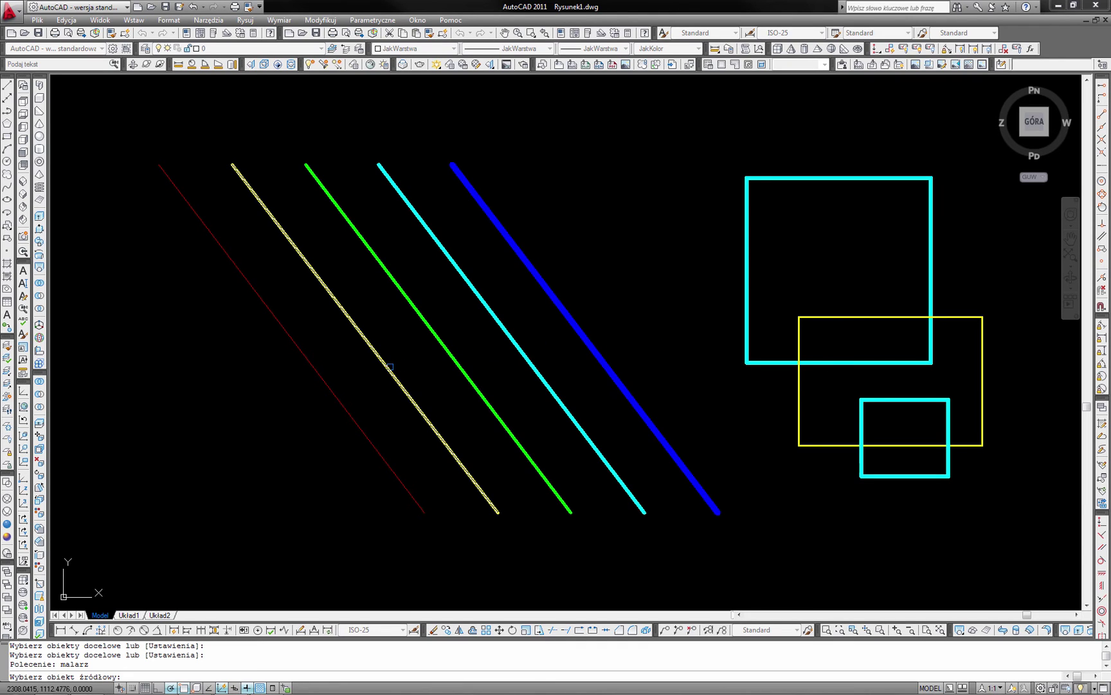
click(453, 361)
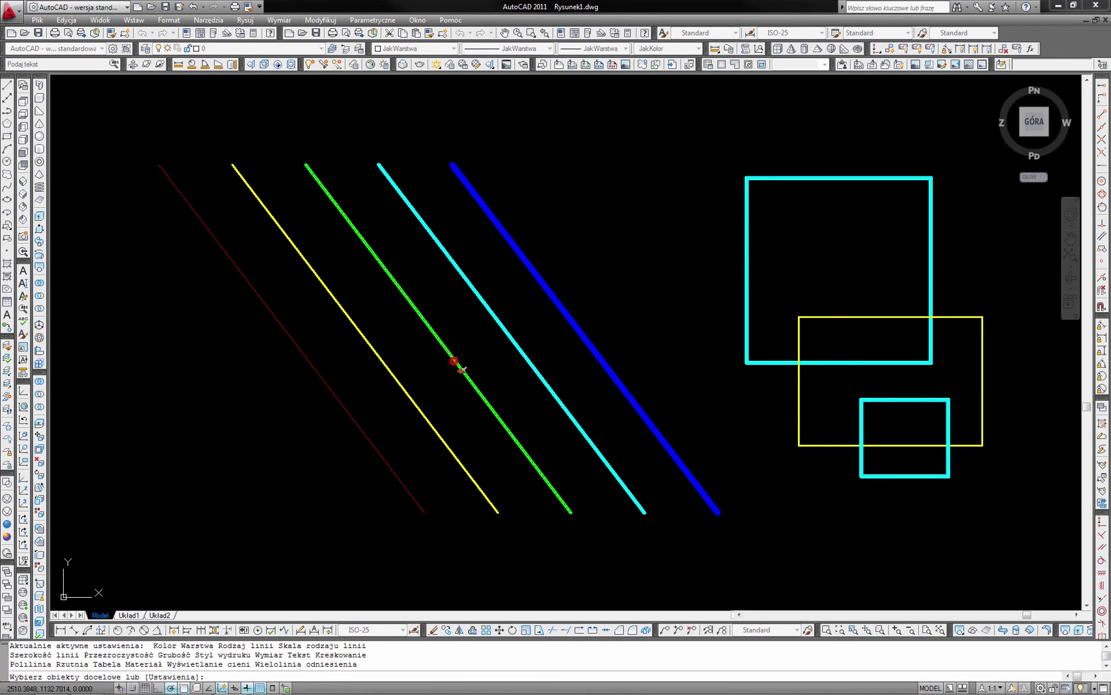
click(746, 305)
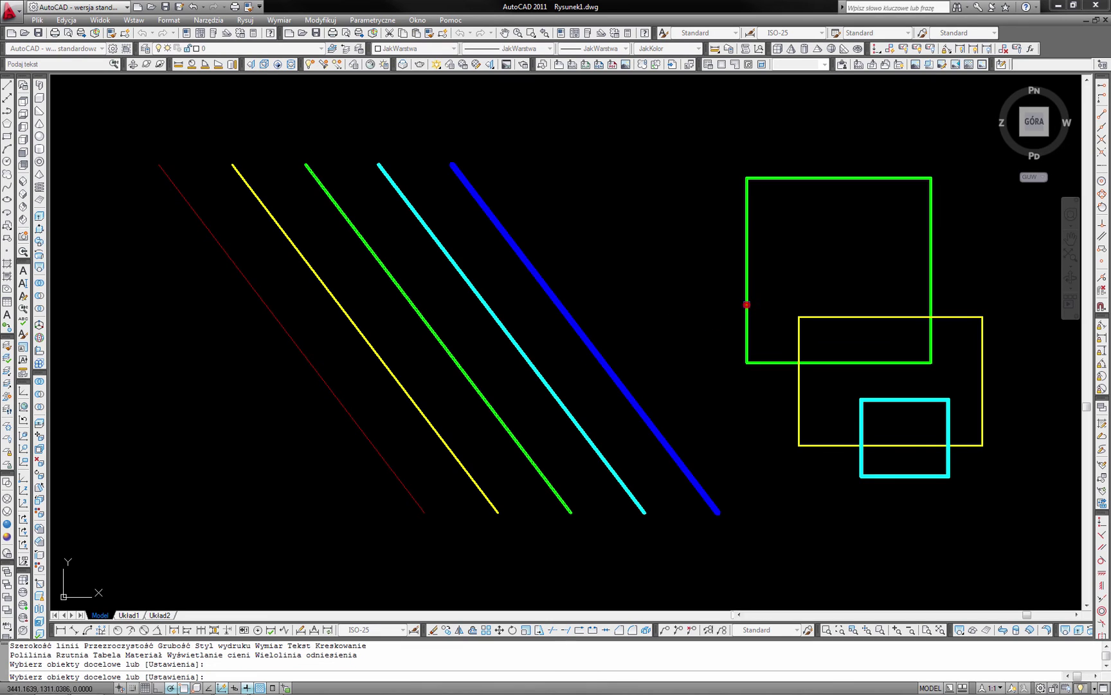
click(882, 399)
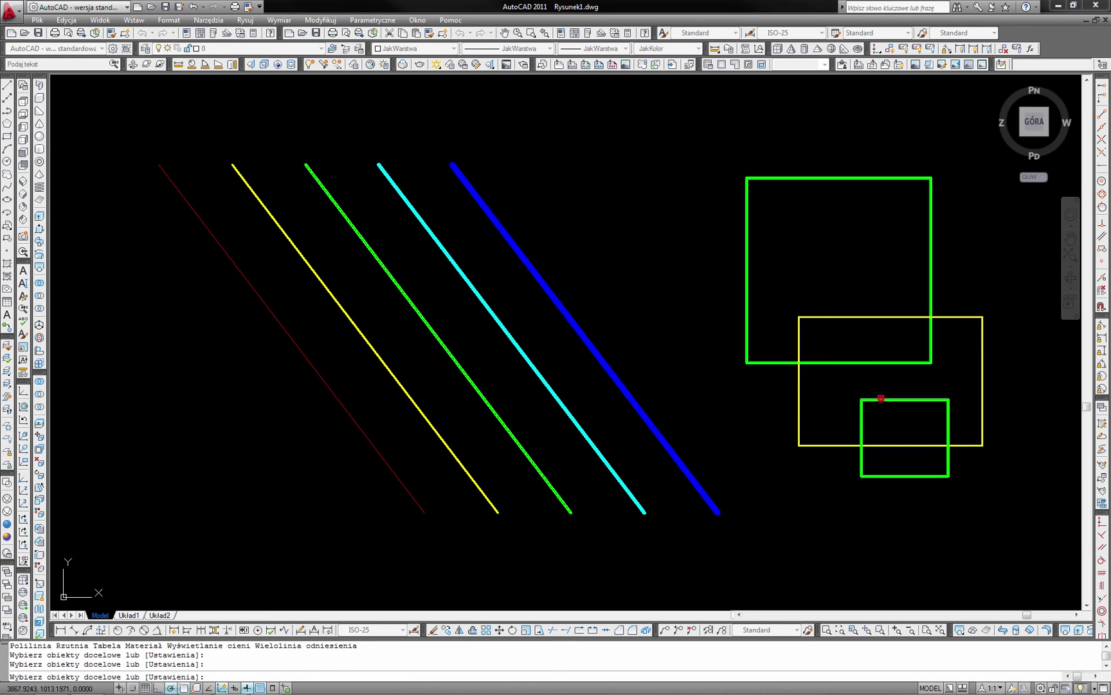
key(Return)
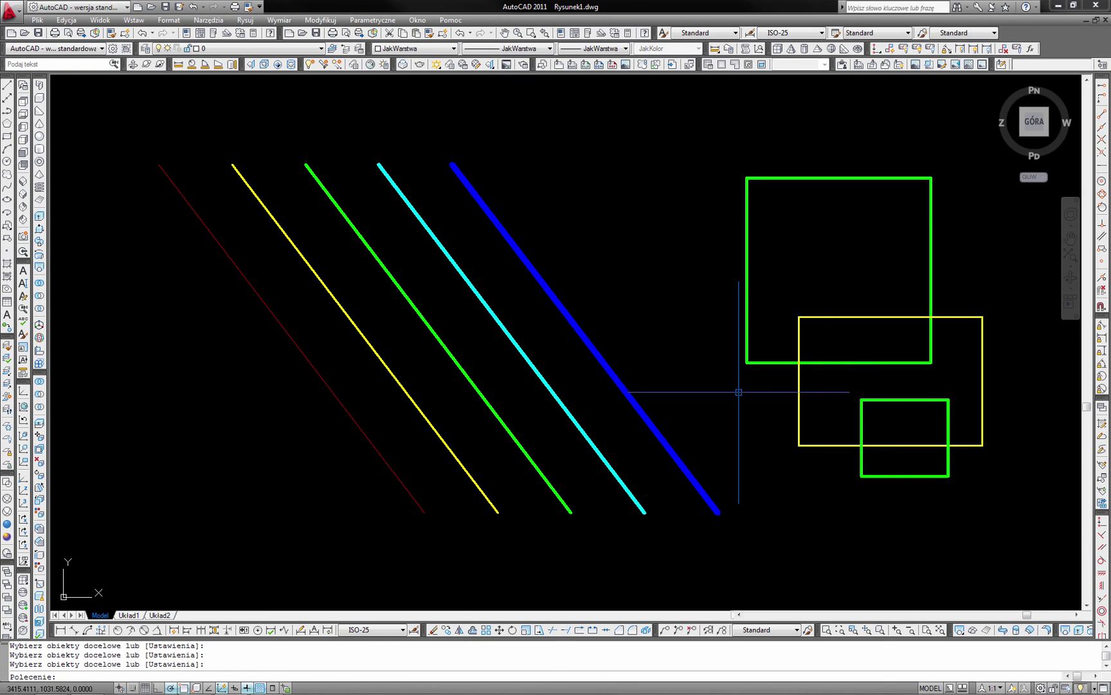
Make the large square and small rectangle match the thick blue line instead.
key(Return)
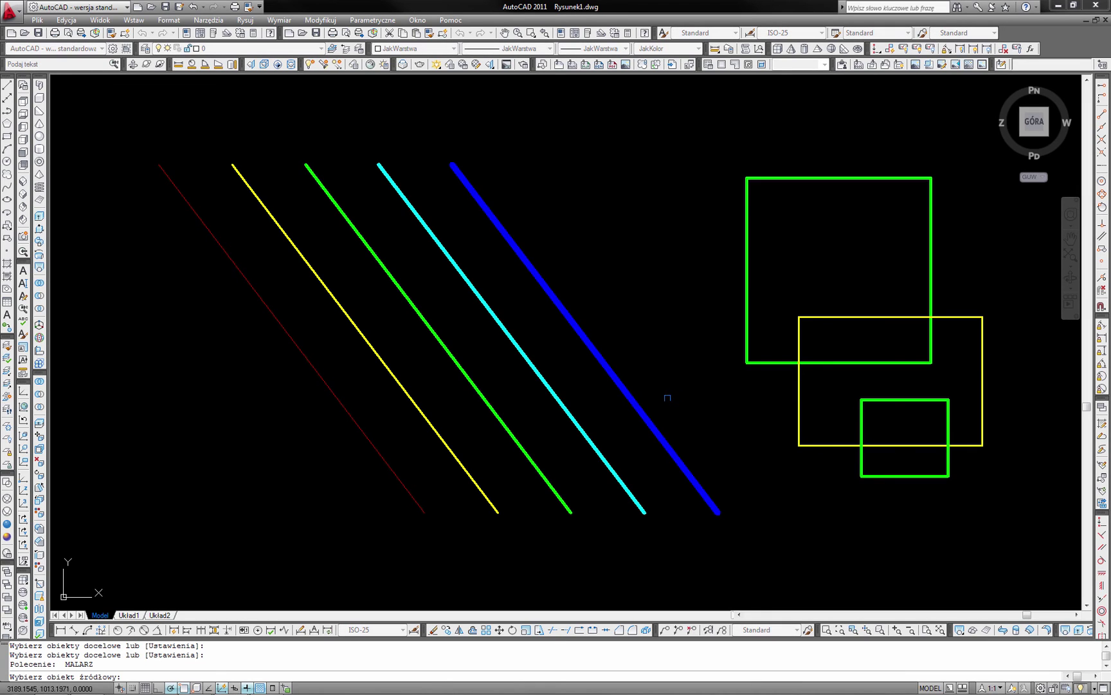
click(631, 402)
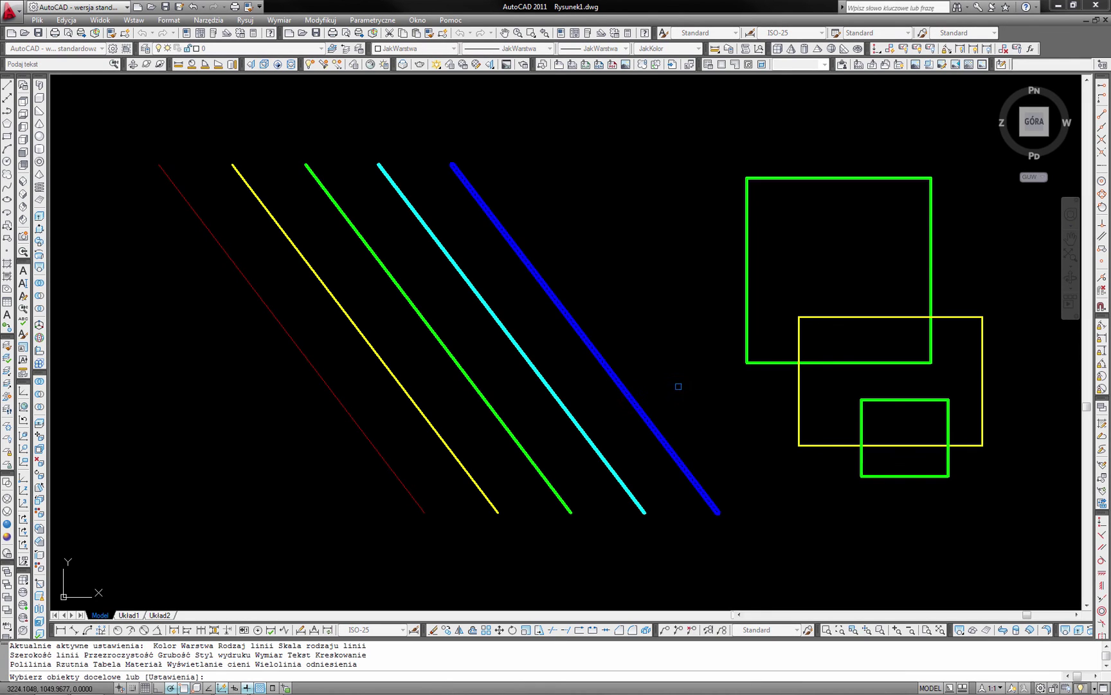
click(748, 365)
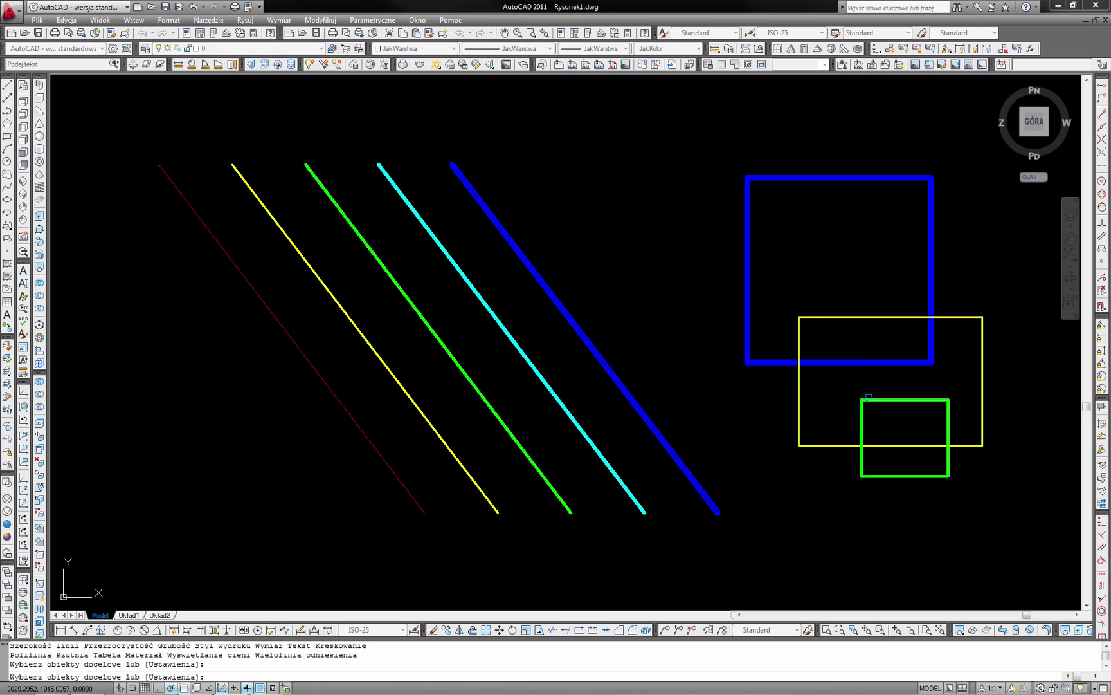
click(870, 400)
key(Return)
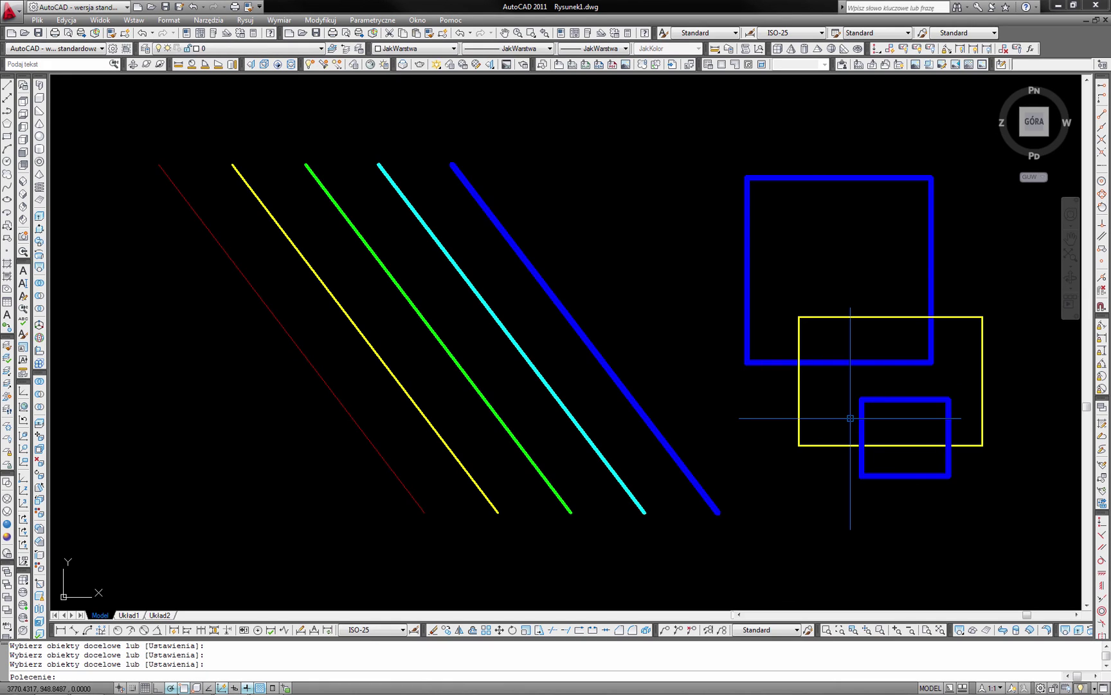